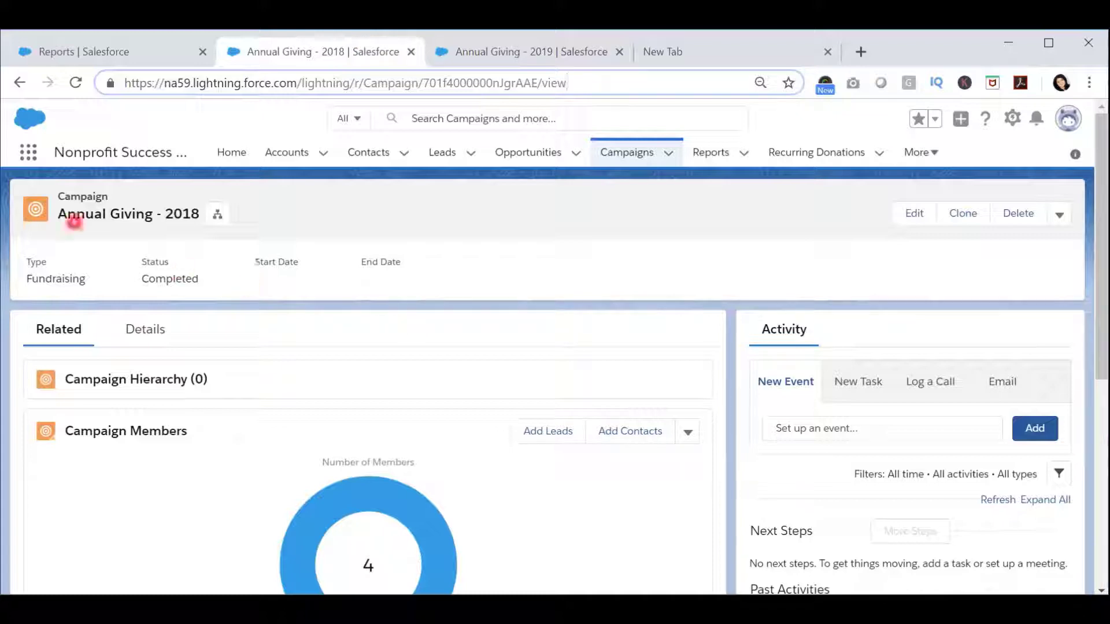
Glance at the 2019 and 2018 Annual Giving campaigns, then start a new Contacts & Accounts report
click(456, 51)
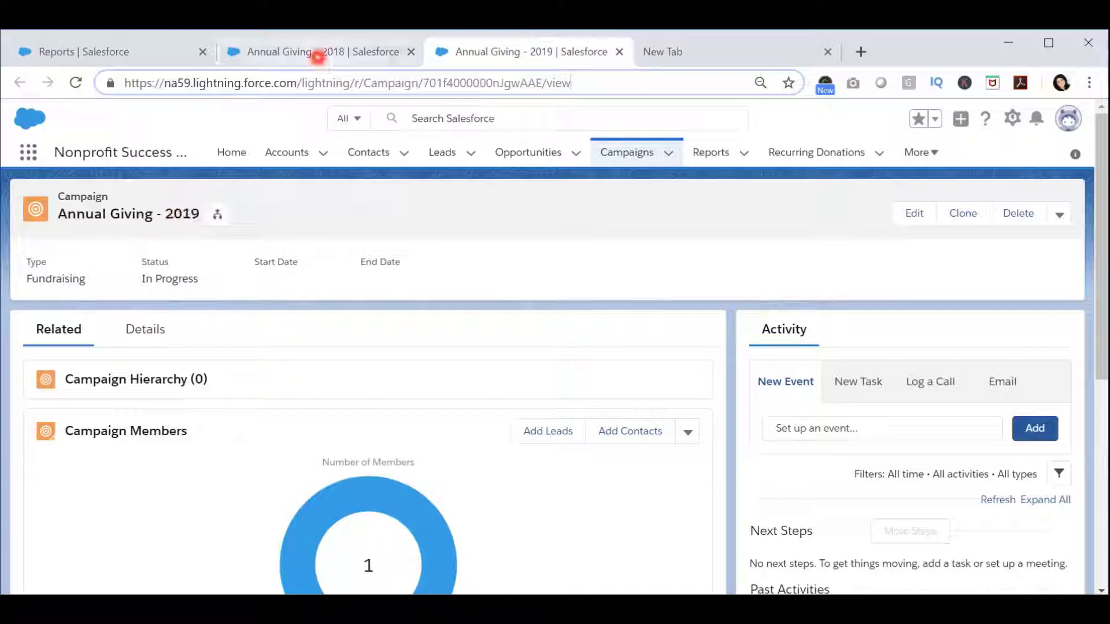
click(317, 53)
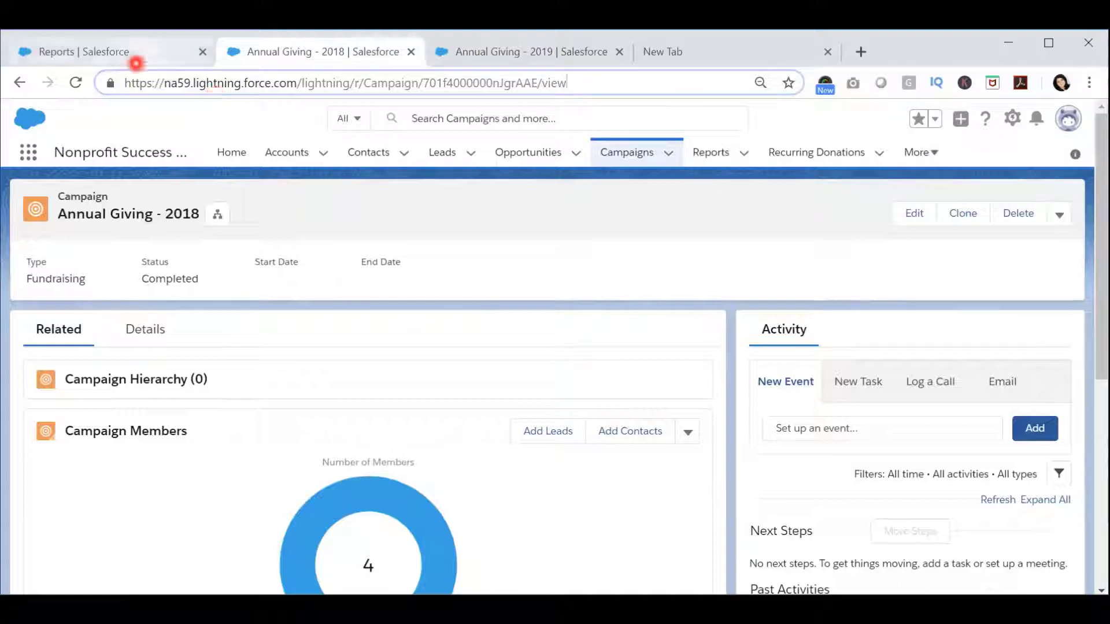
click(137, 62)
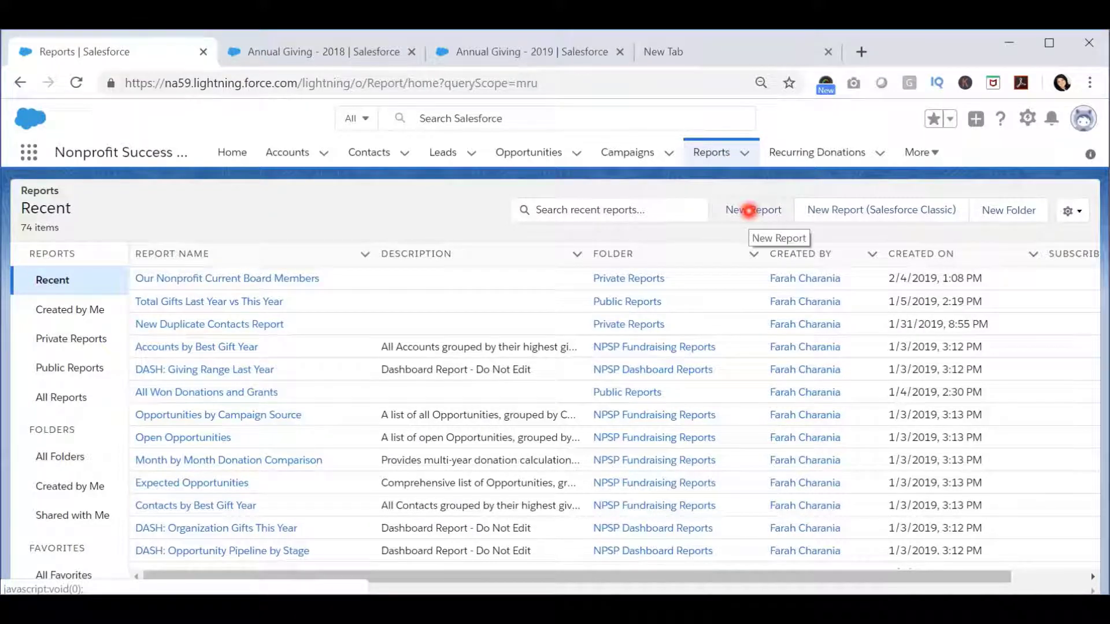
click(748, 210)
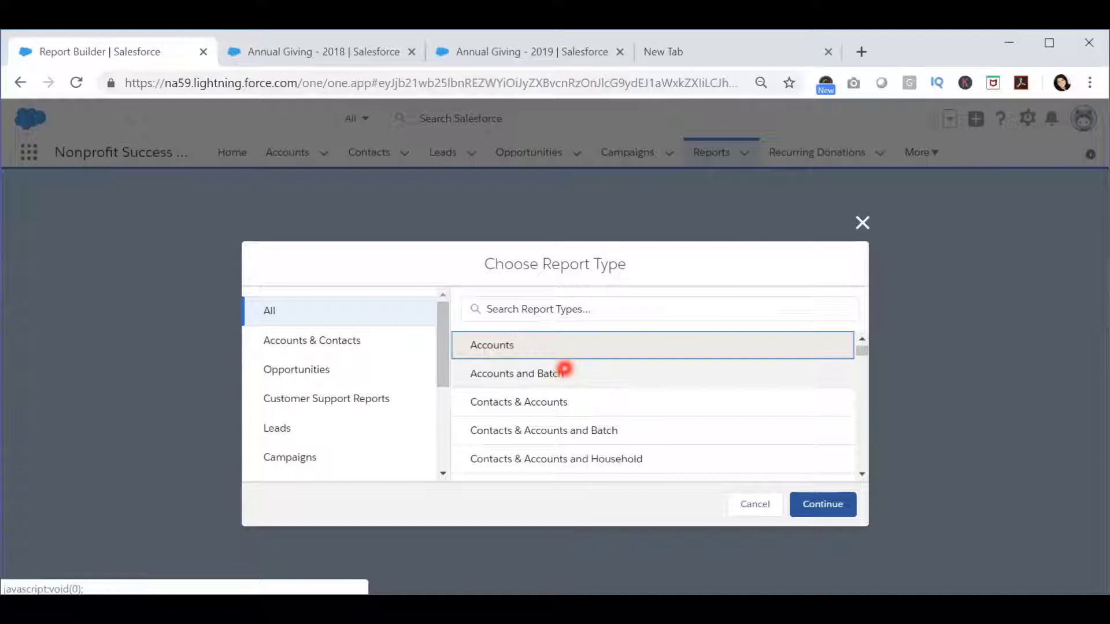
click(545, 399)
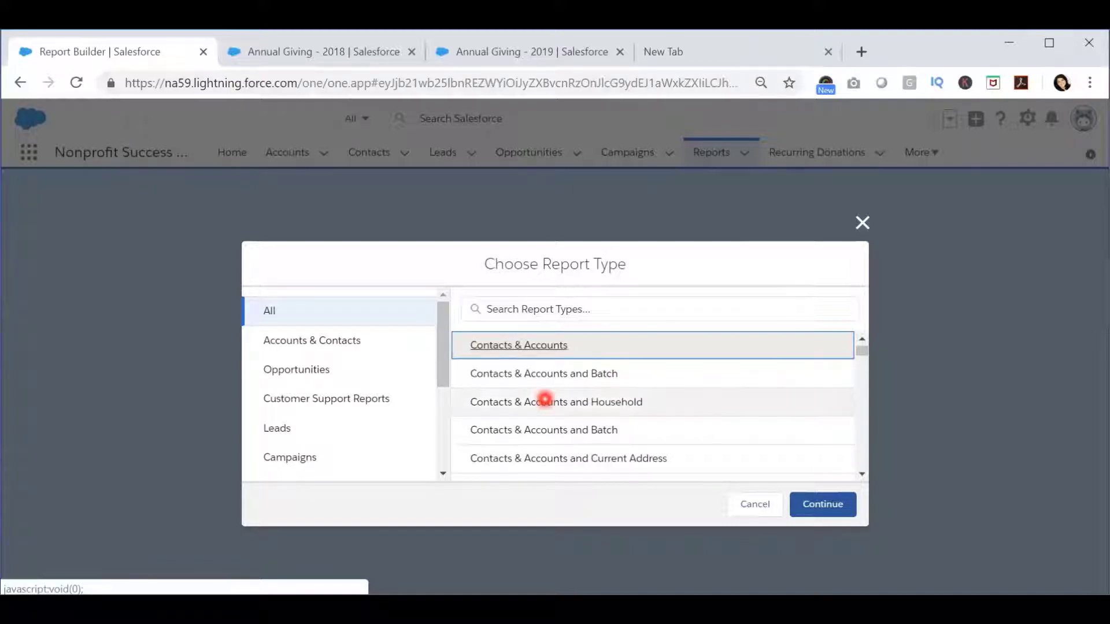
click(844, 504)
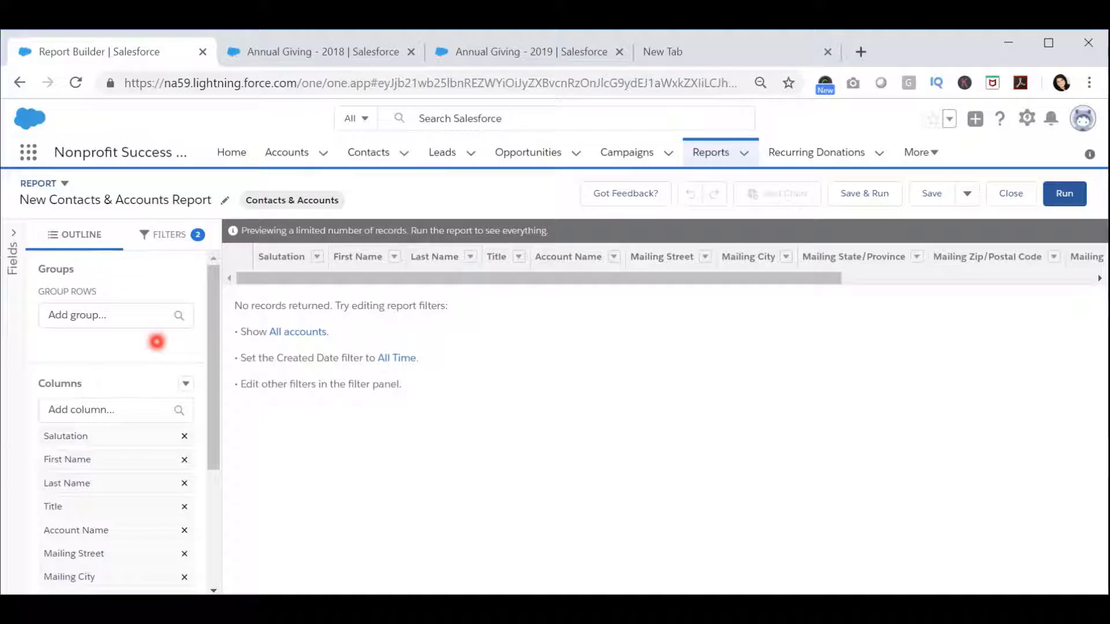
Add the Total Gifts column to the report by searching 'total gi'
scroll(139, 365, down, 3)
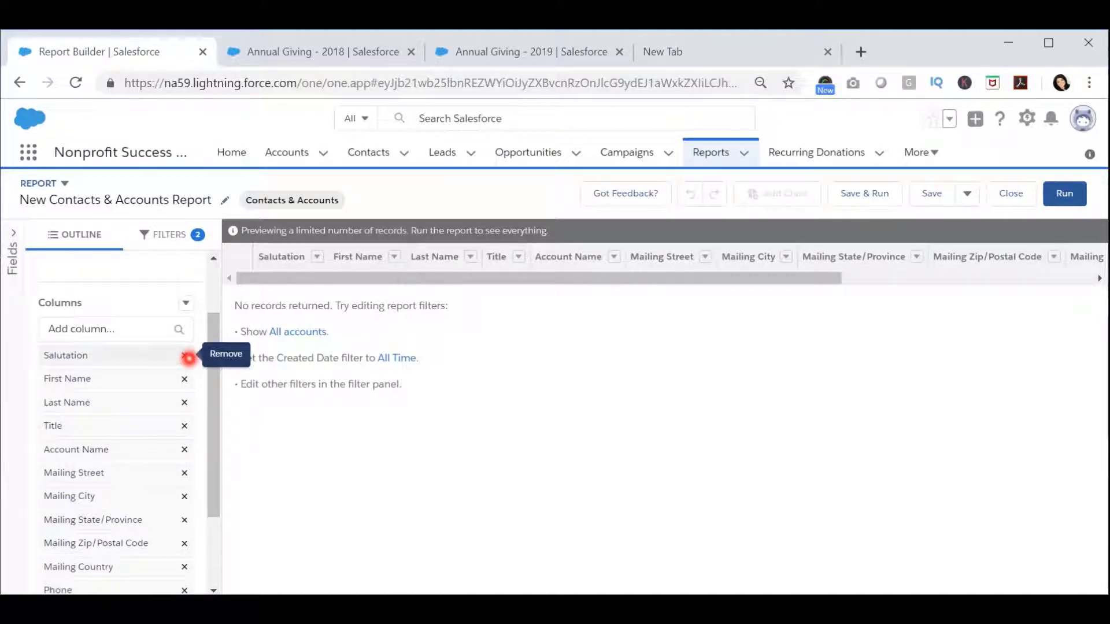
click(157, 408)
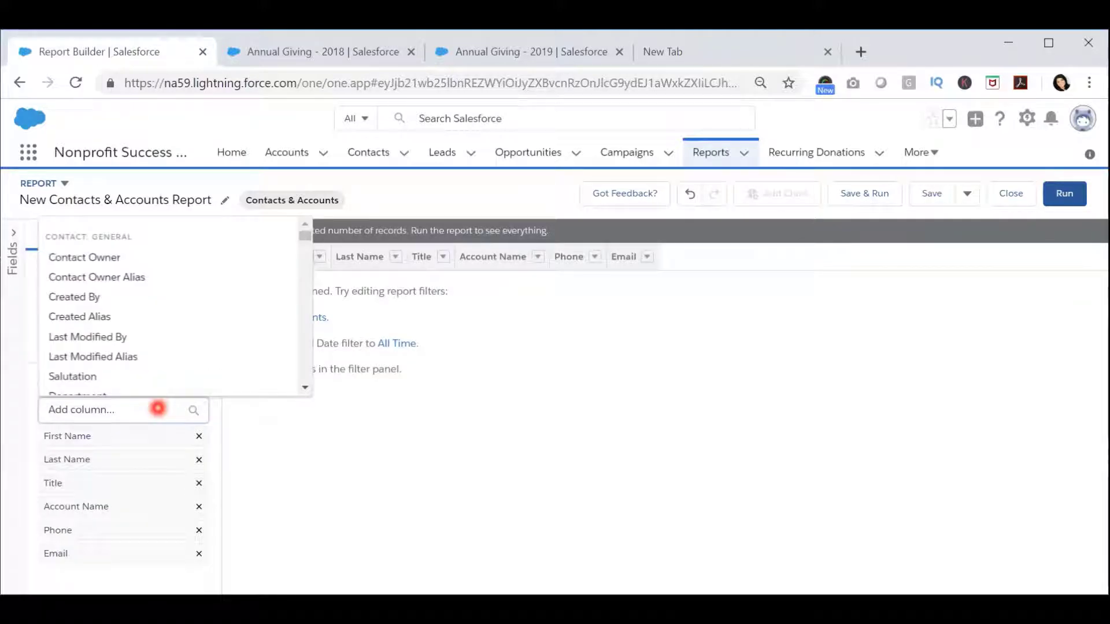
text(total gi)
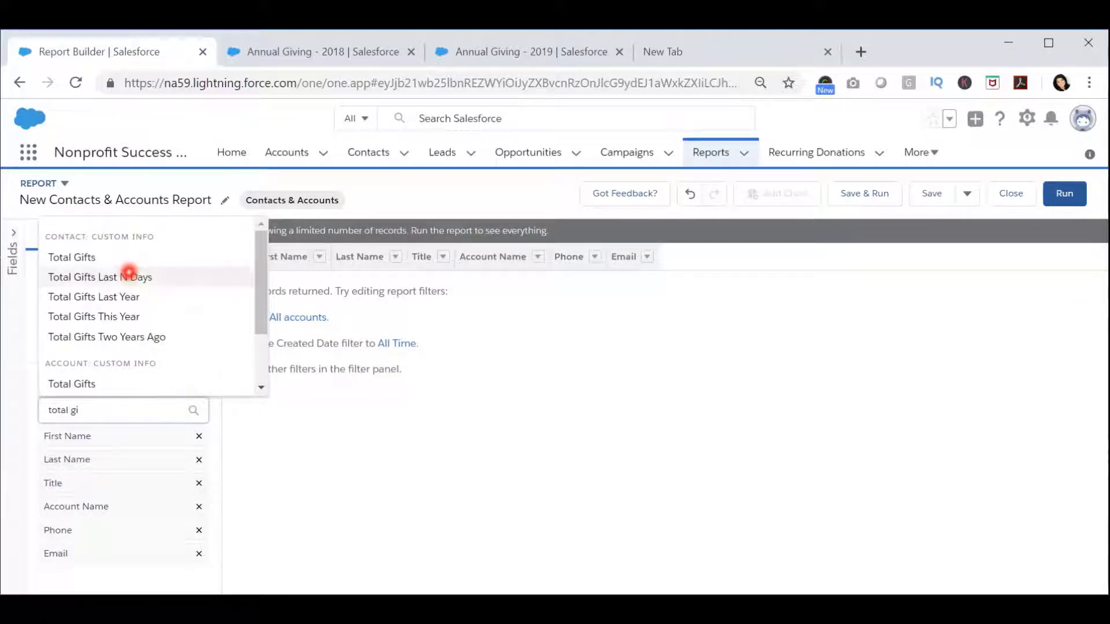
click(125, 263)
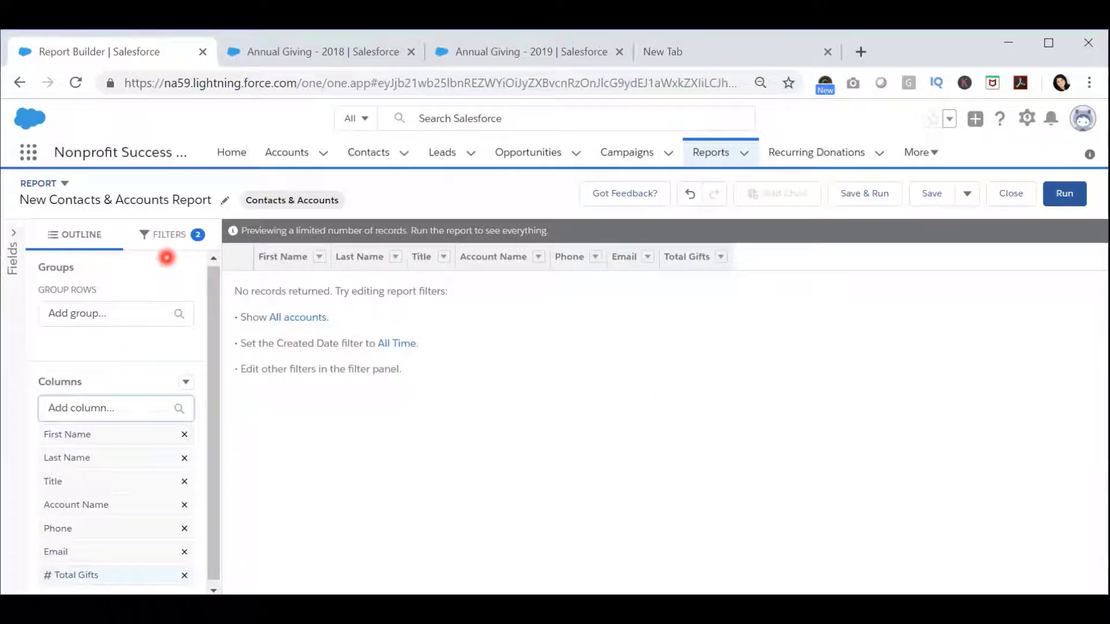
Set the report's Show Me filter to All accounts
click(179, 234)
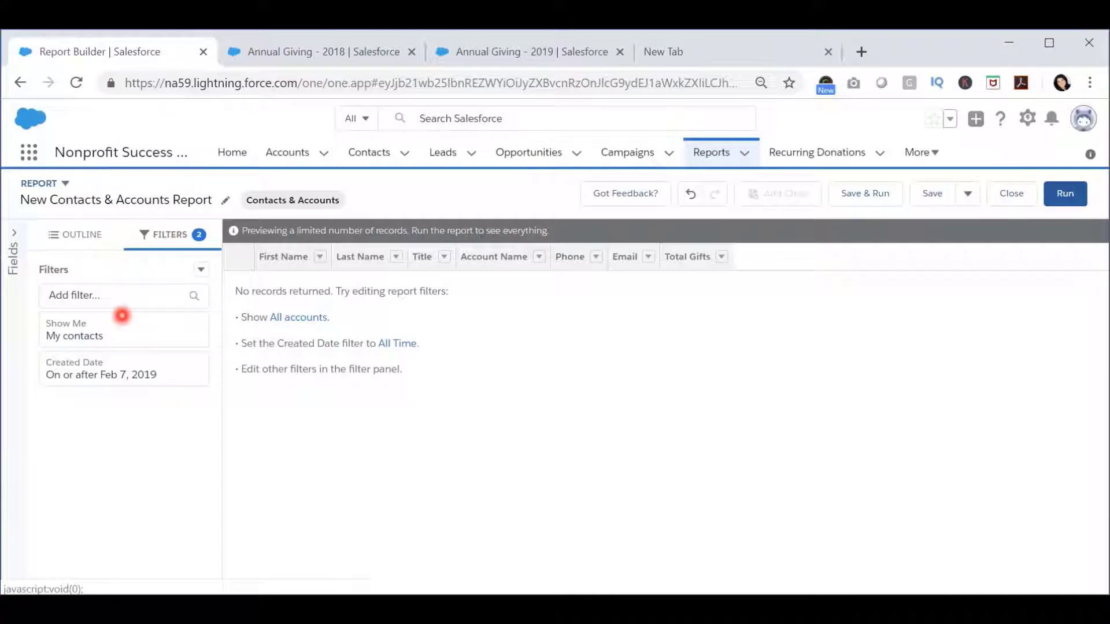
click(111, 331)
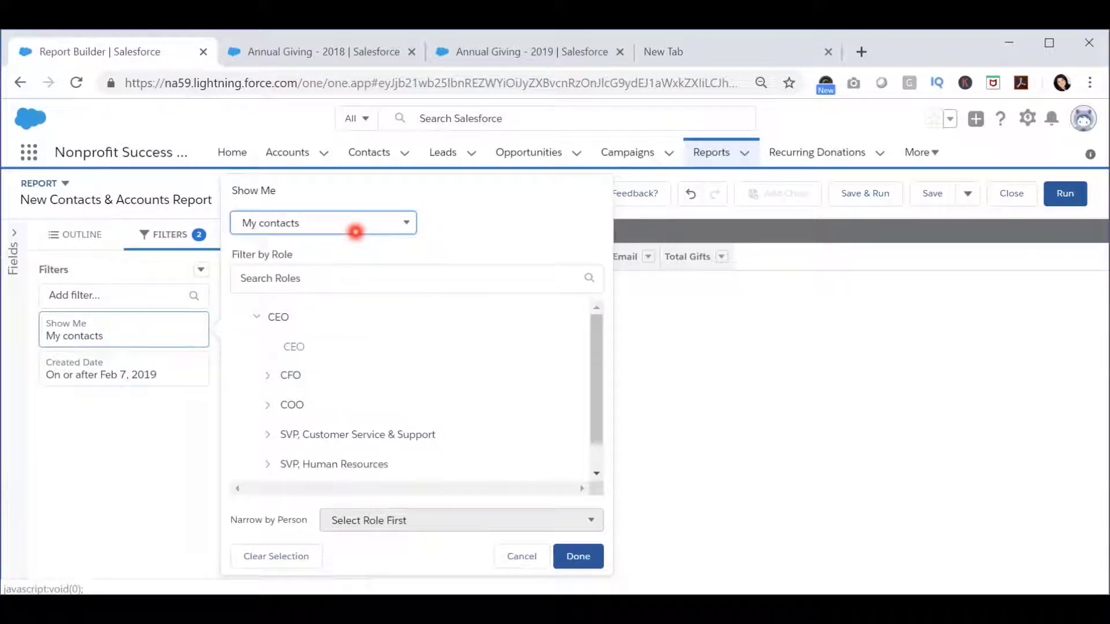
click(355, 232)
click(330, 335)
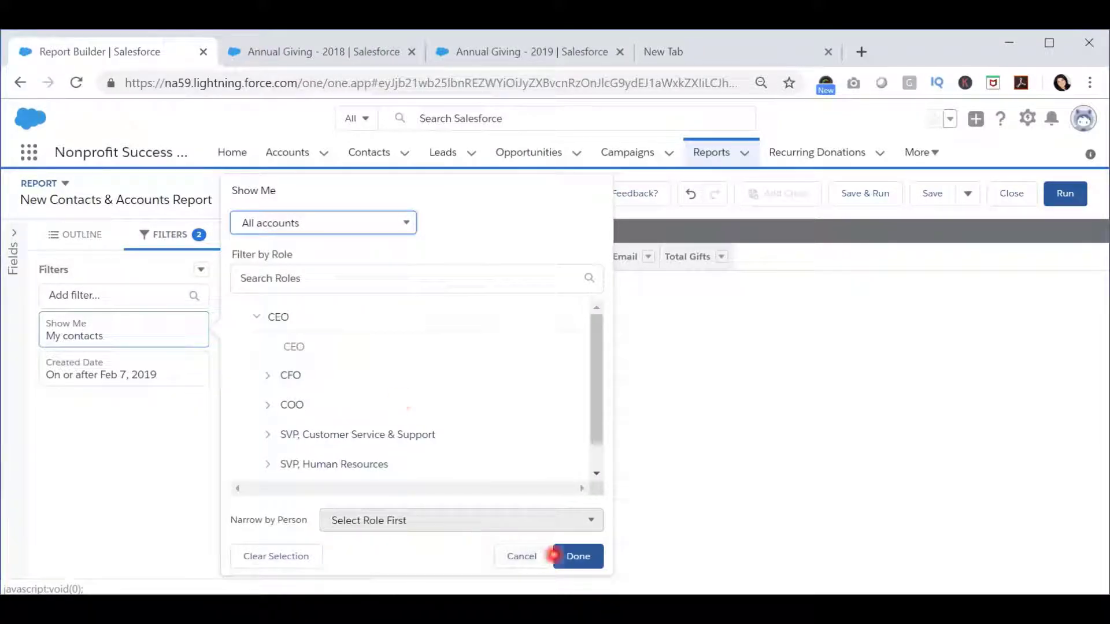
click(575, 556)
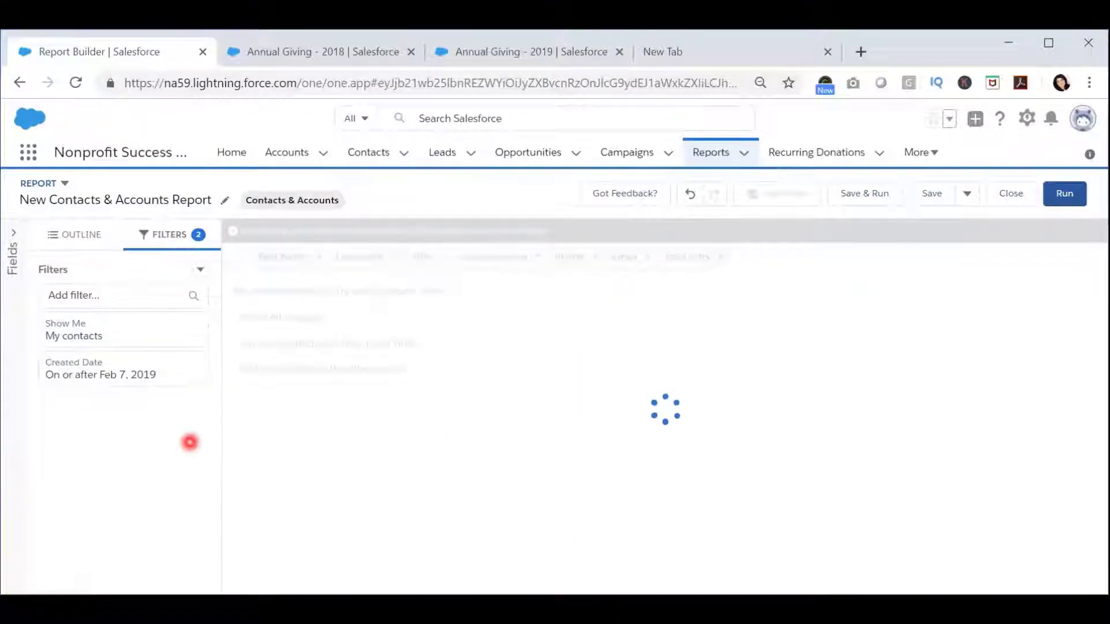
Set the Created Date filter range to All Time
click(156, 374)
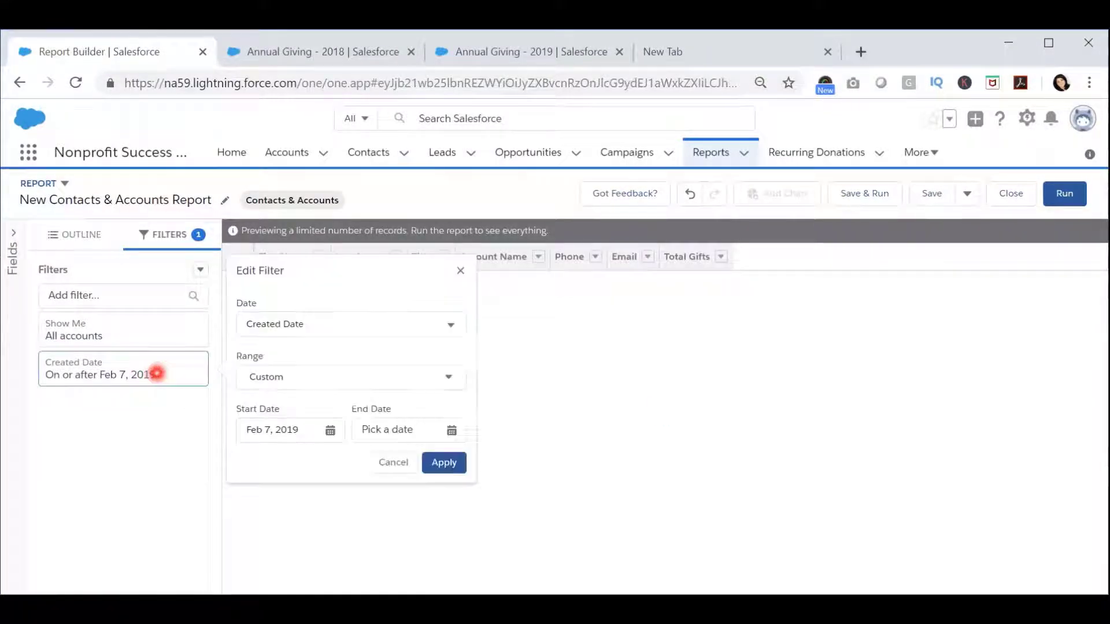
click(320, 389)
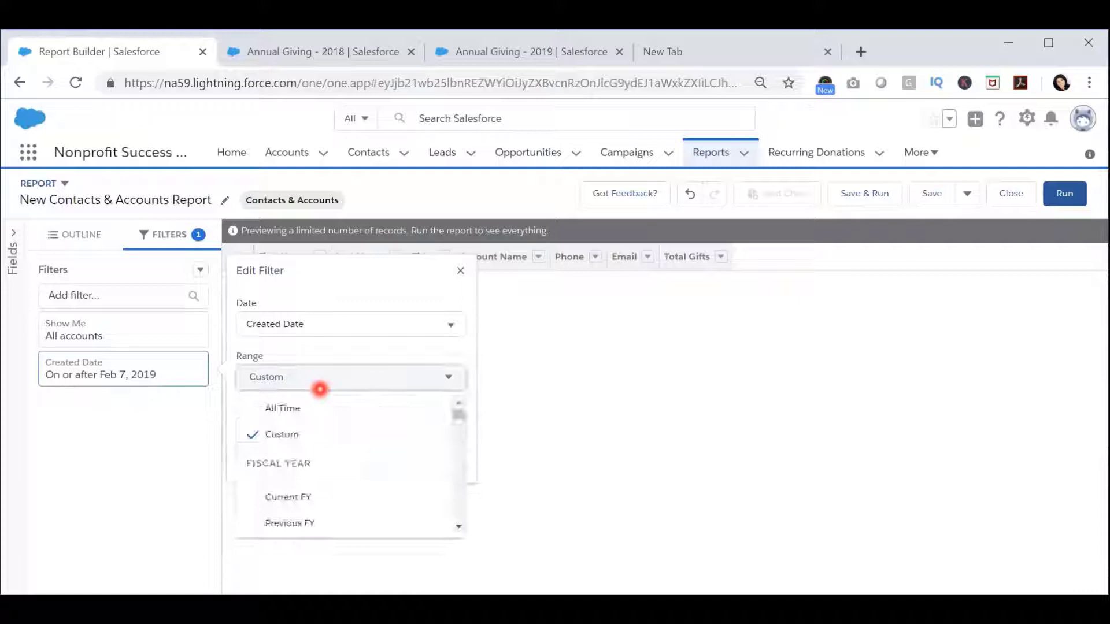
click(283, 406)
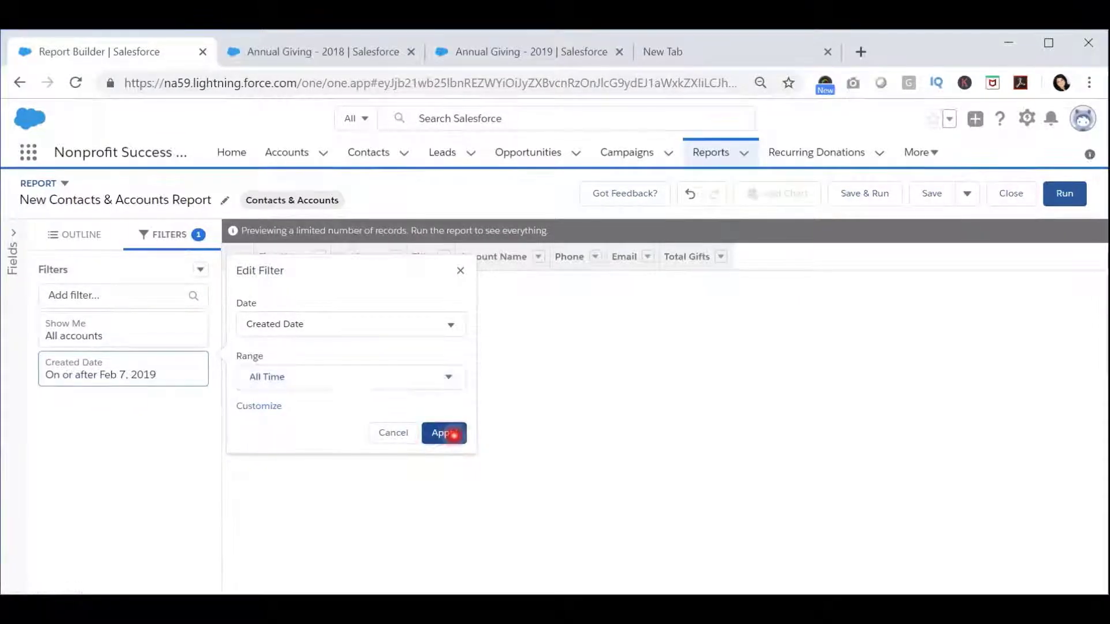
click(448, 434)
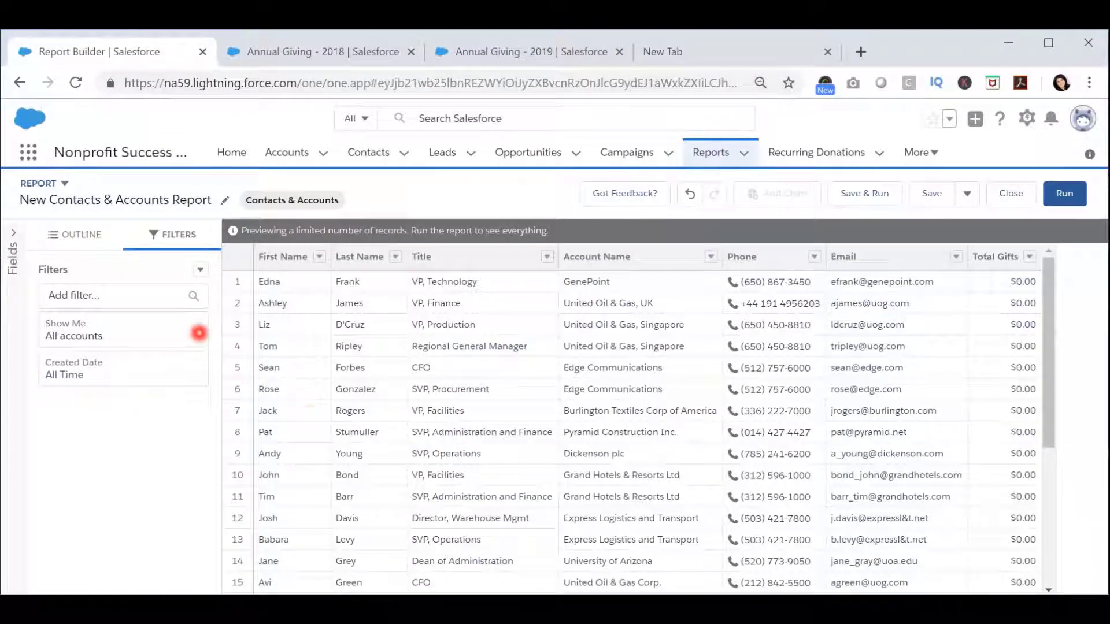
Add a Contacts with Campaign History cross filter, narrowing the preview to 5 contacts
click(199, 274)
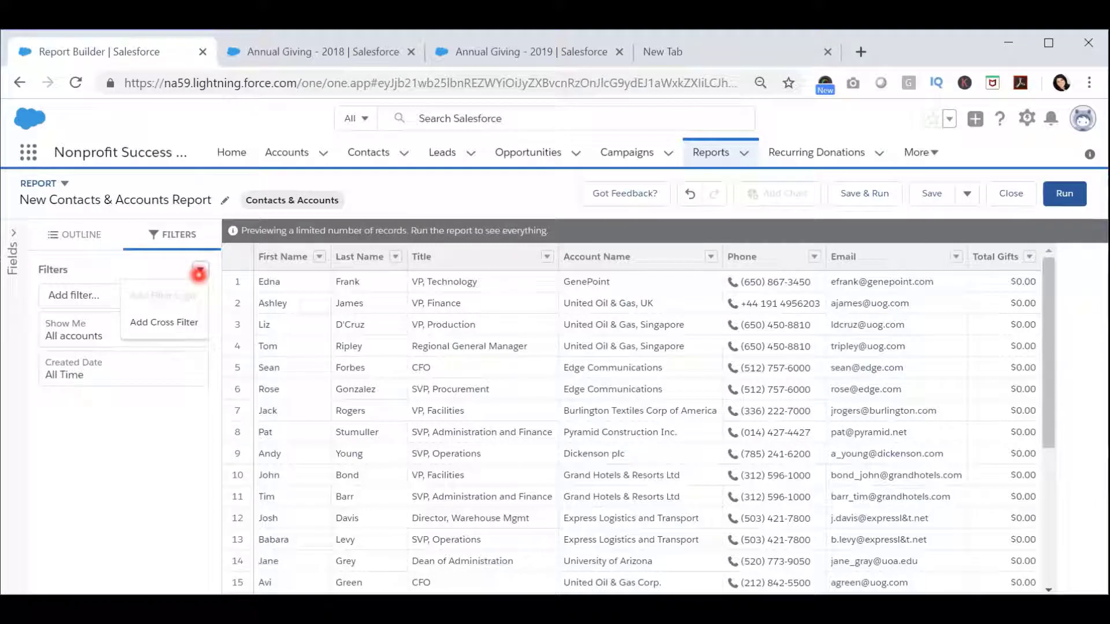
click(194, 322)
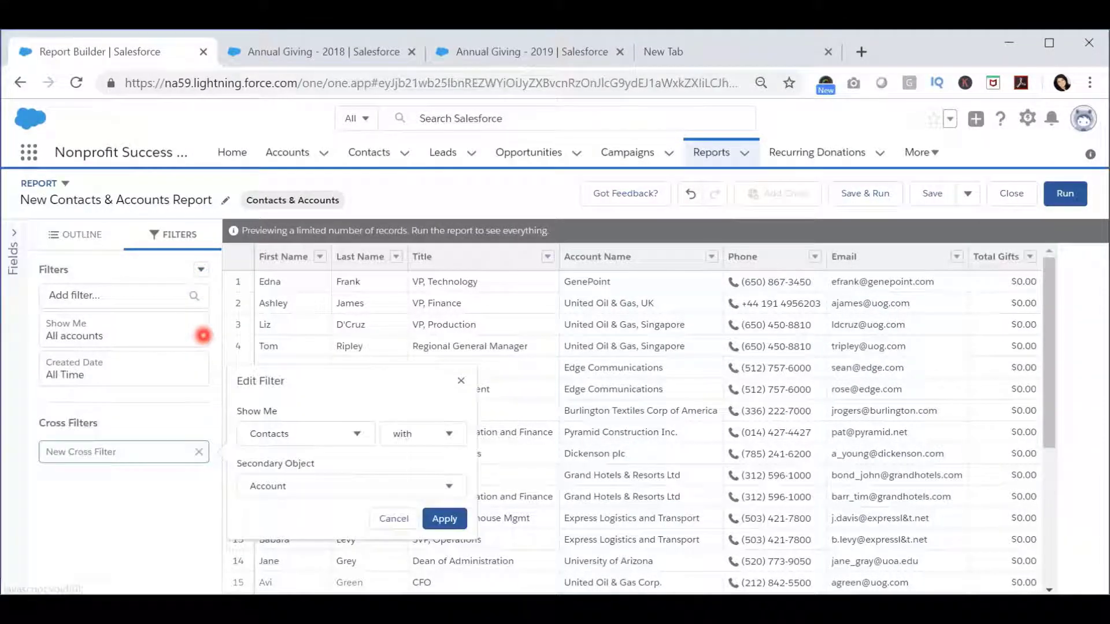
click(384, 486)
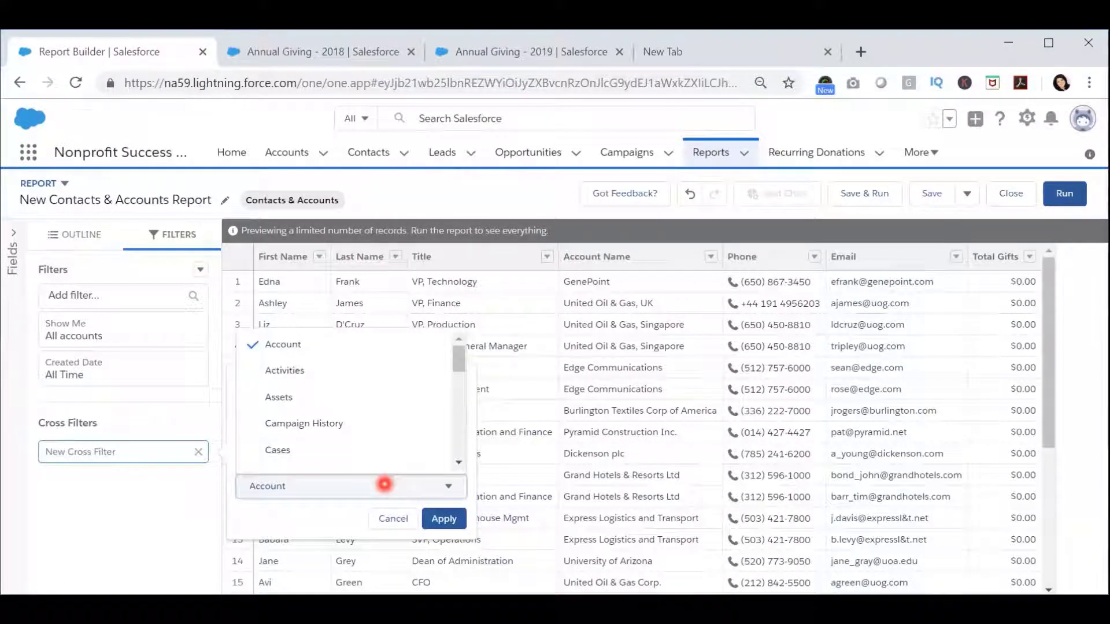
click(347, 423)
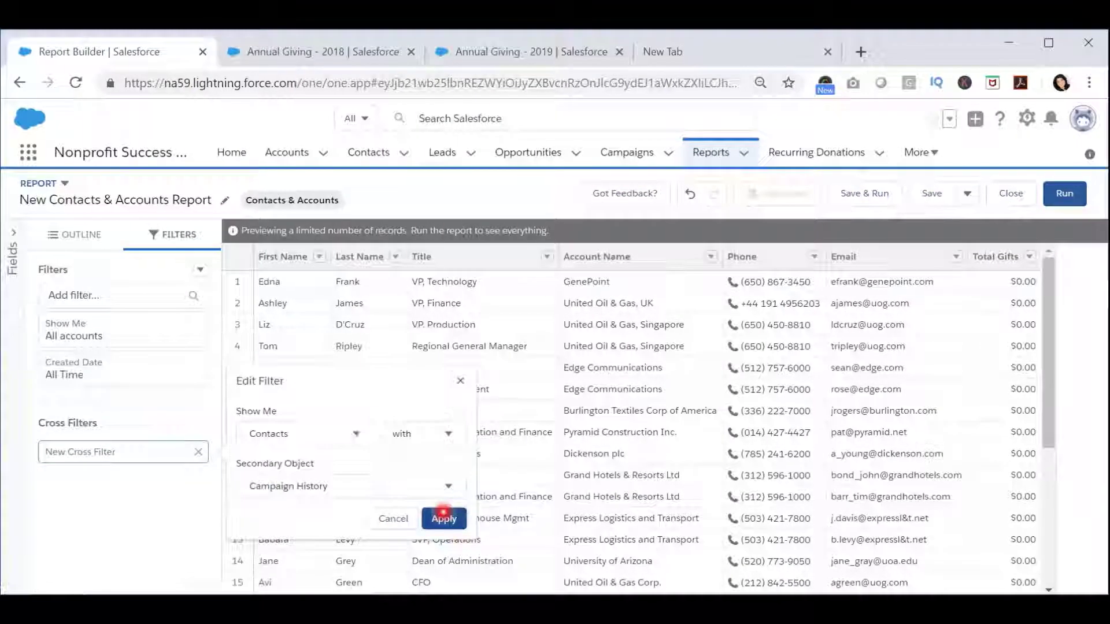
click(443, 516)
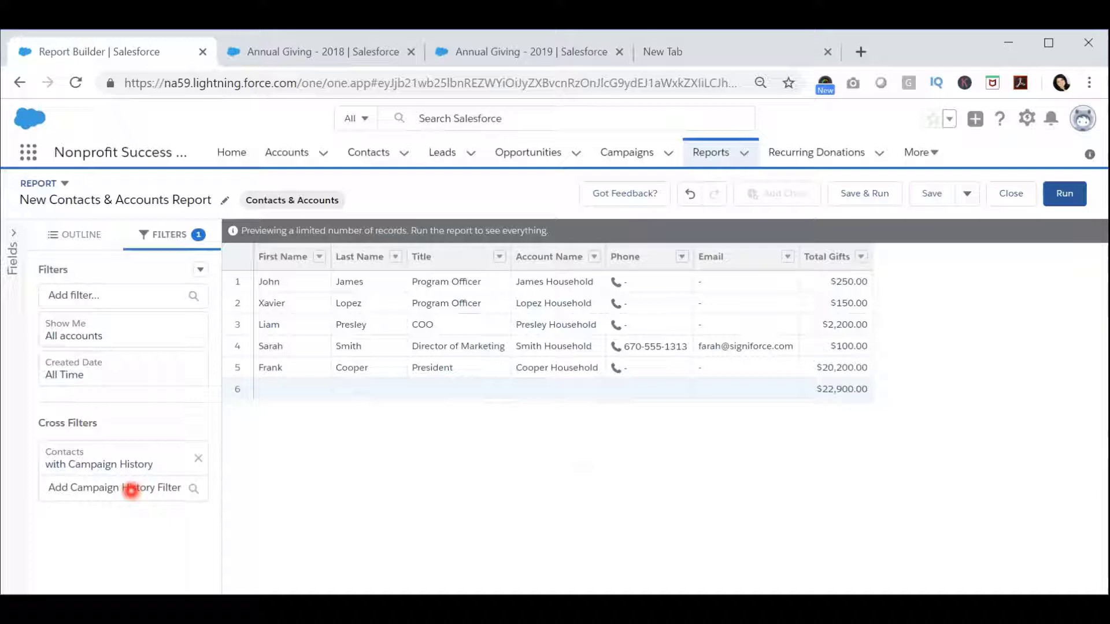
Limit the Campaign History cross filter to Campaign ID equal to the Annual Giving - 2018 campaign's ID
click(131, 489)
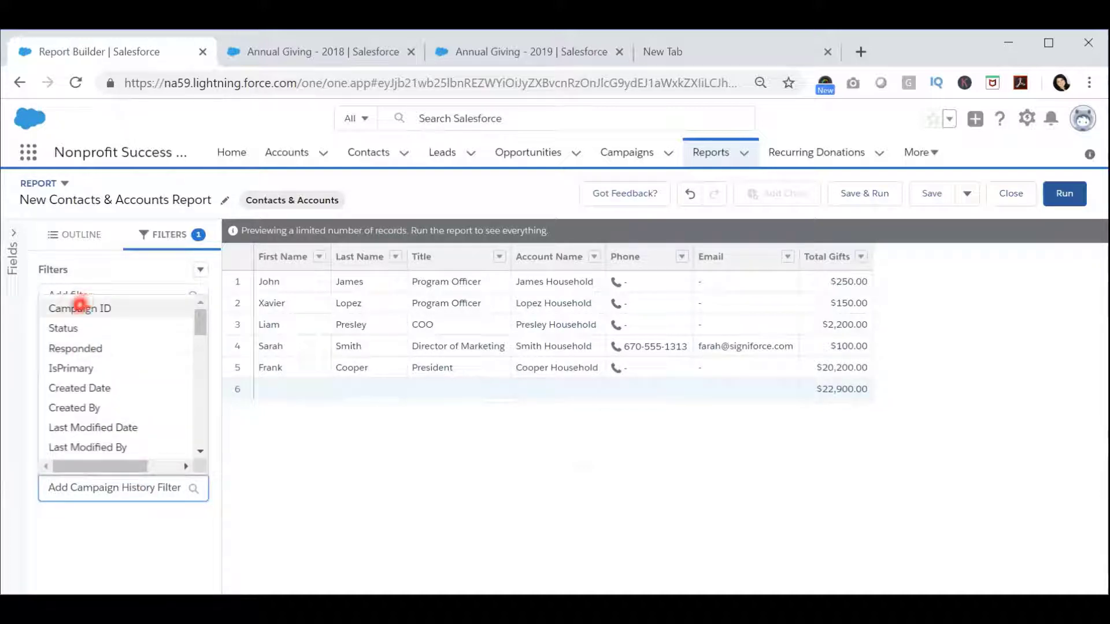
click(77, 307)
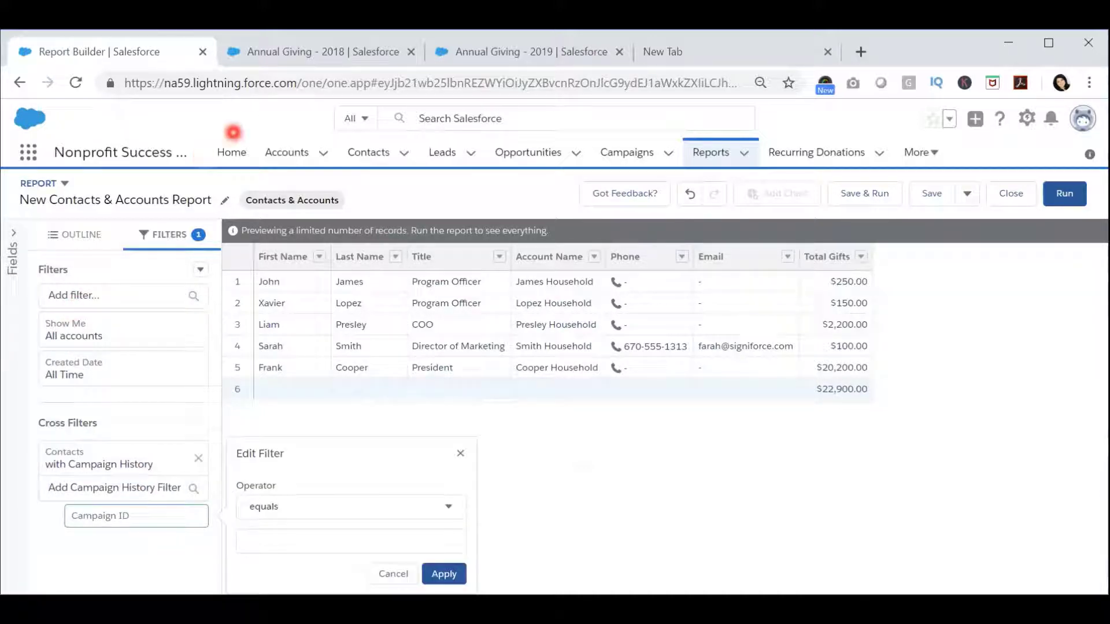
click(297, 55)
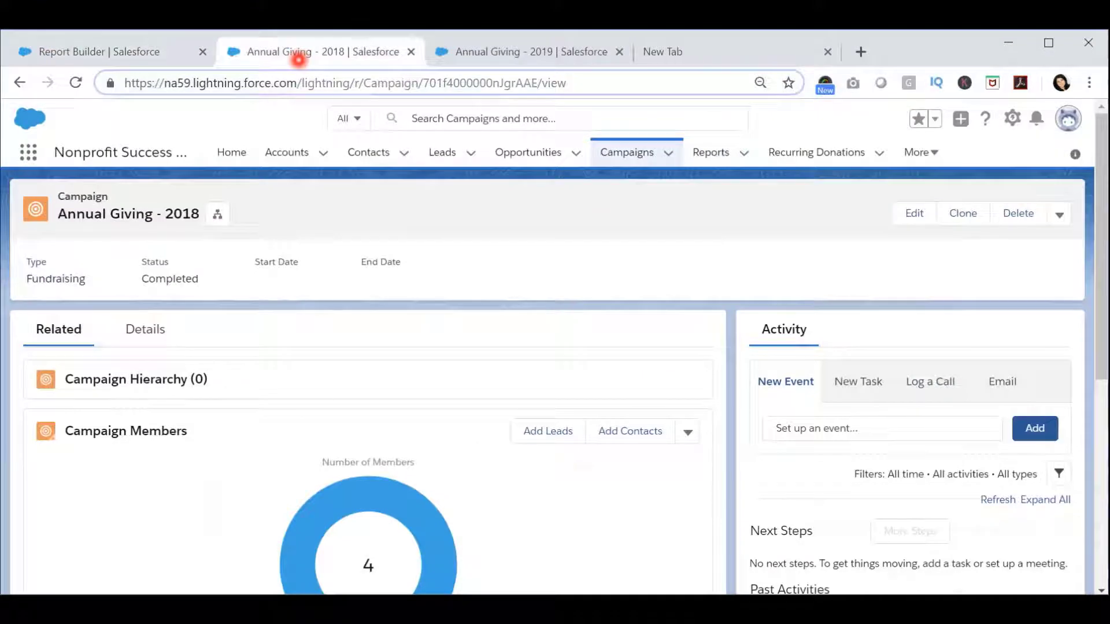
double_click(470, 82)
key(ctrl+c)
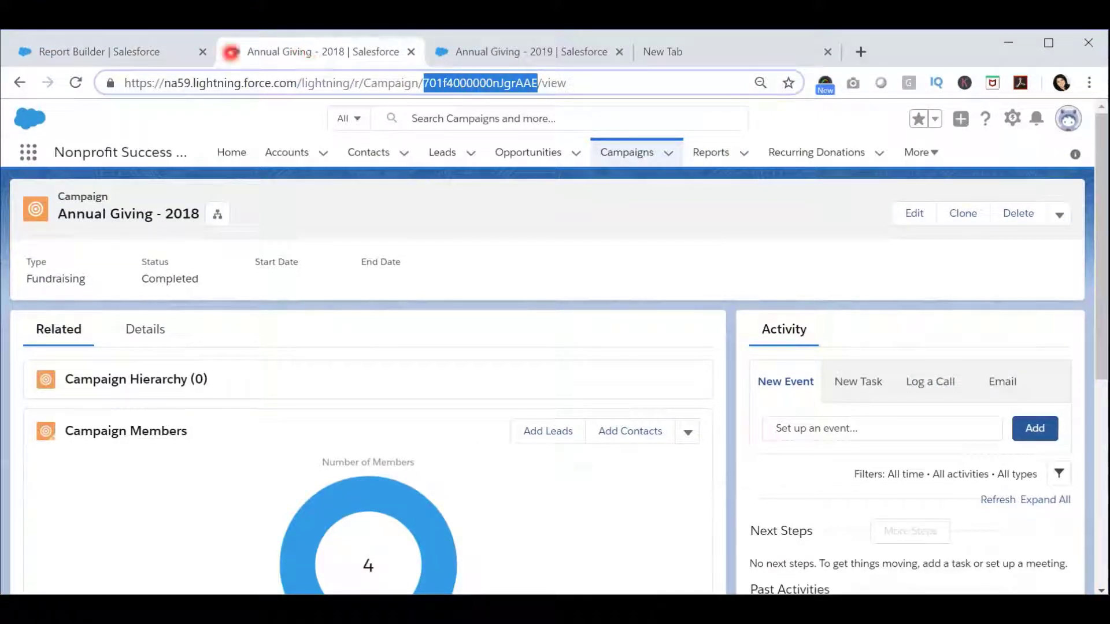
click(153, 50)
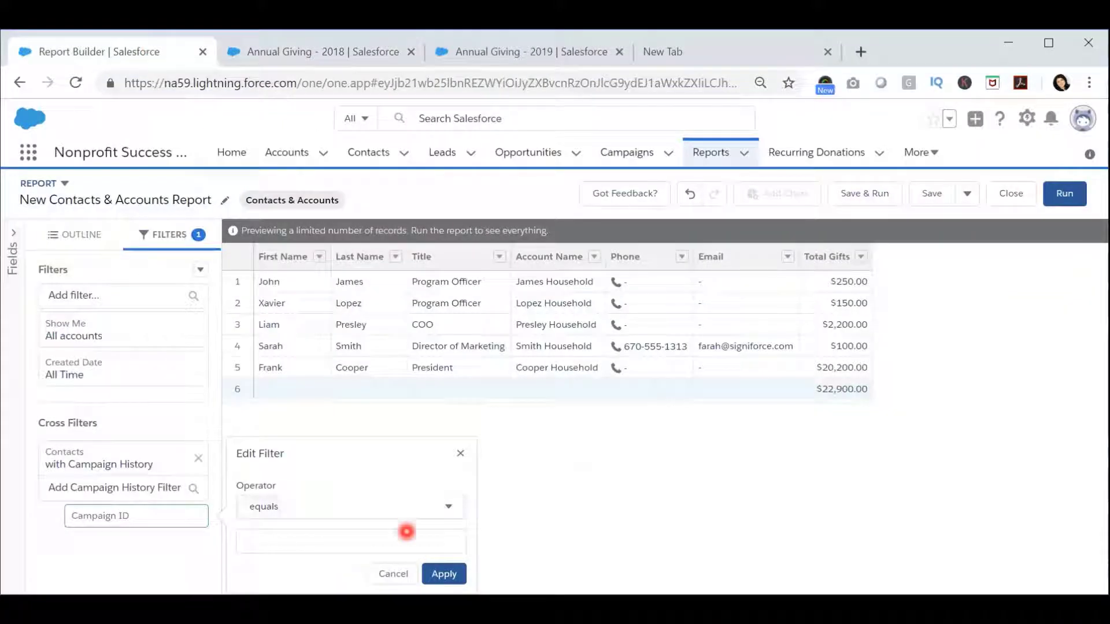
click(407, 533)
key(ctrl+v)
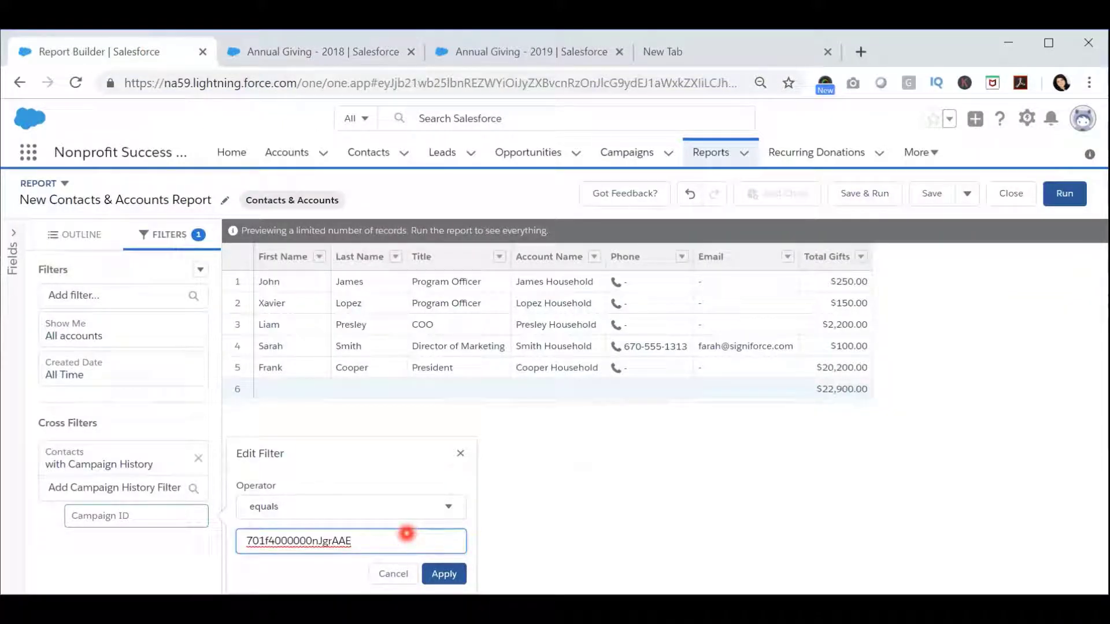
click(454, 573)
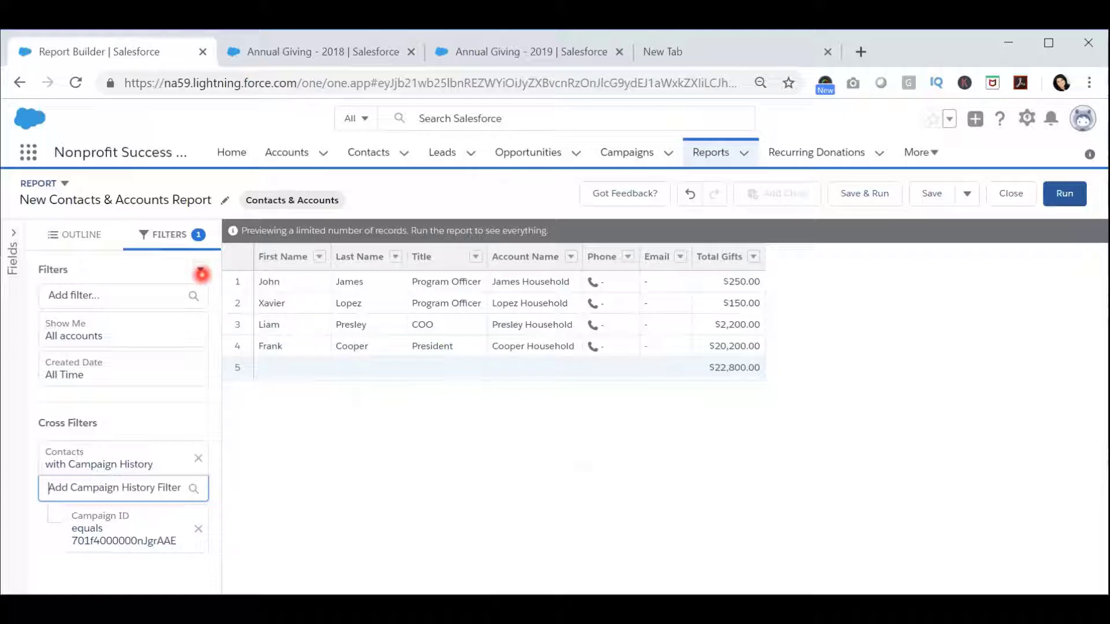
Add another Contacts with Campaign History cross filter and bring up its field list
click(200, 270)
click(186, 322)
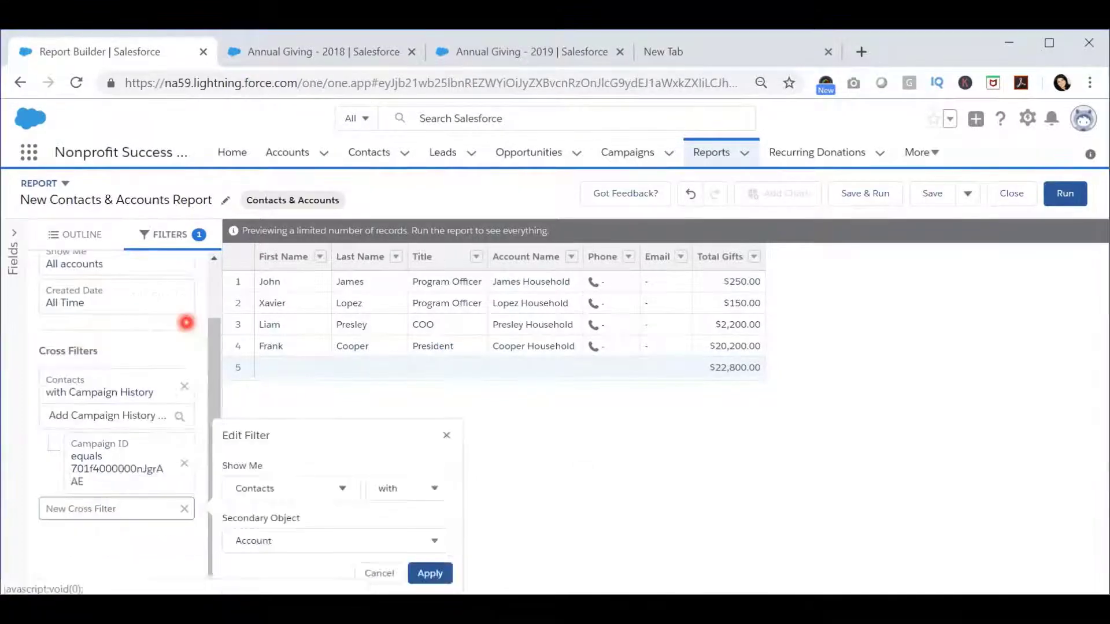
click(380, 537)
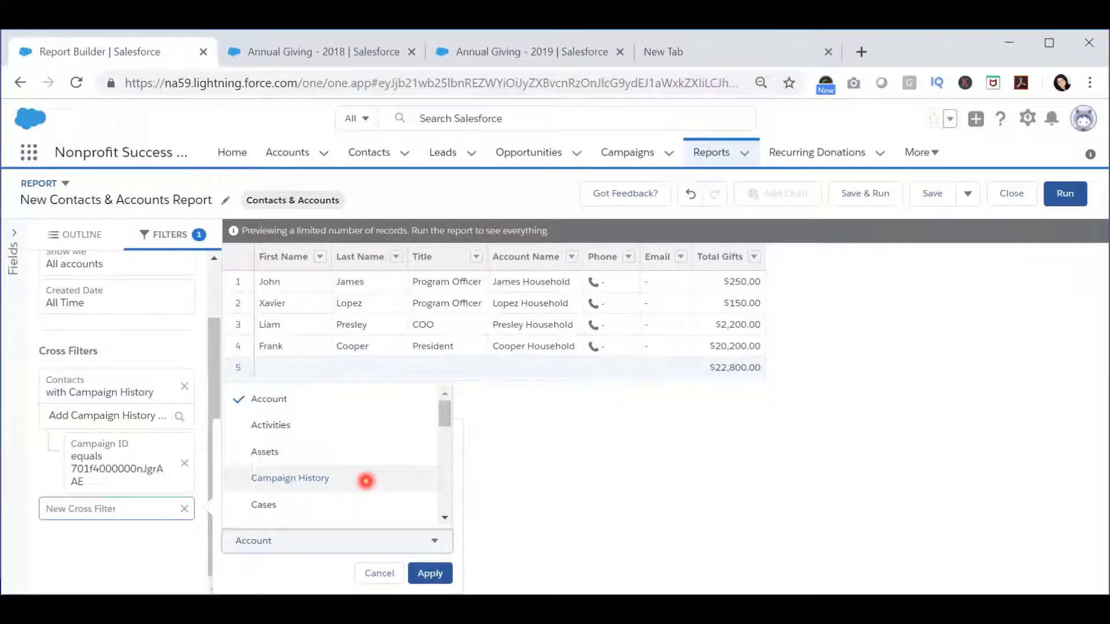
click(365, 479)
click(430, 573)
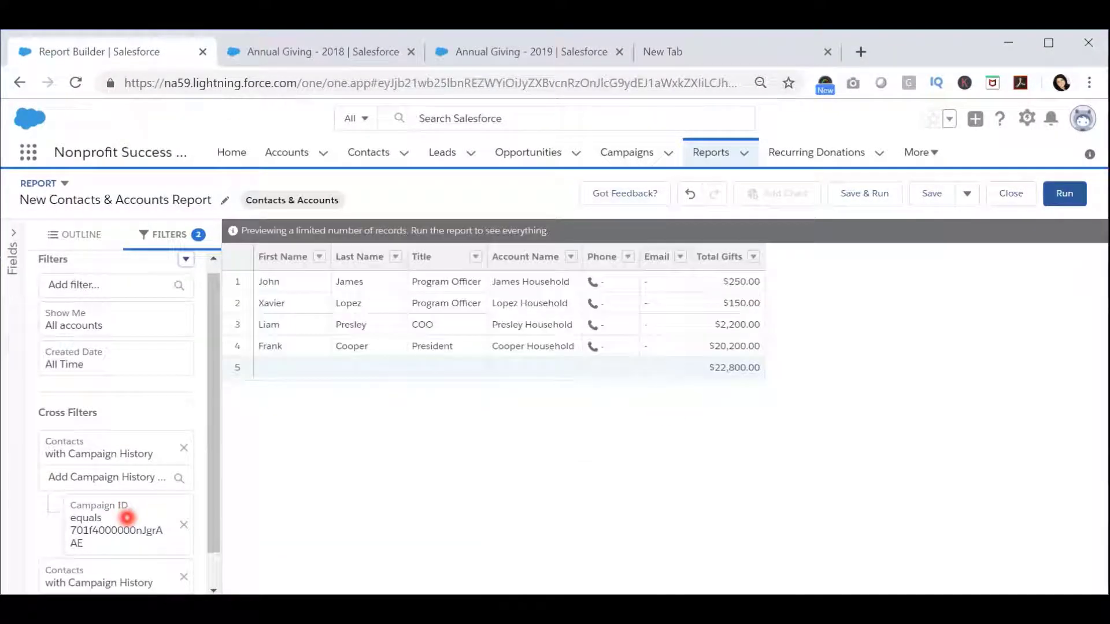
scroll(126, 518, down, 1)
click(127, 567)
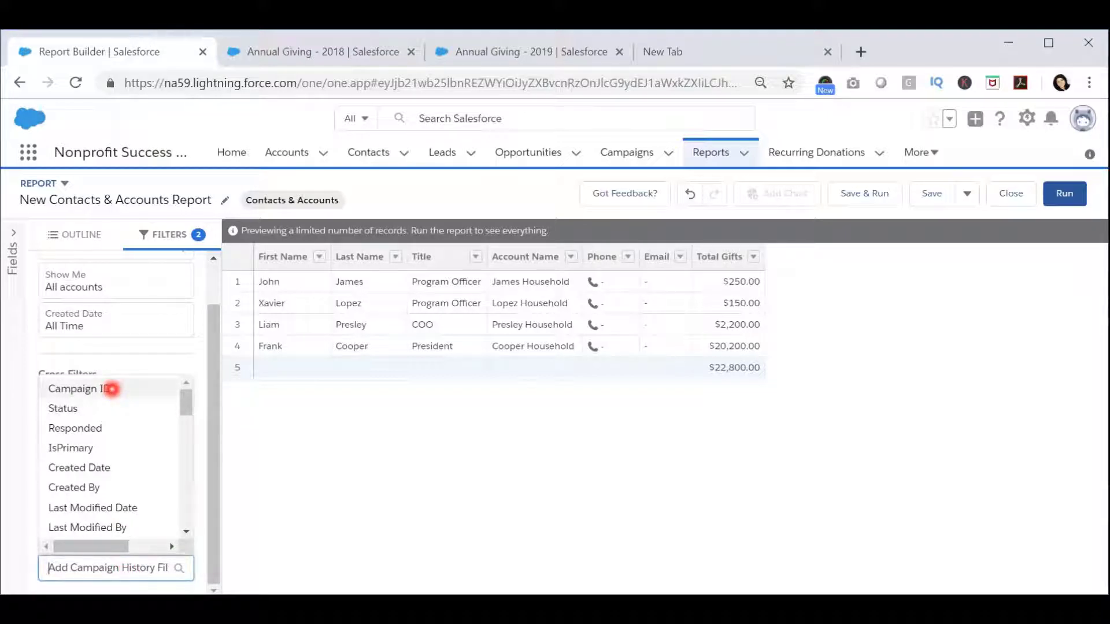
Set the second cross filter's Campaign ID to the 2019 campaign's ID, 701f4000000nJgwAAE
click(112, 388)
click(500, 52)
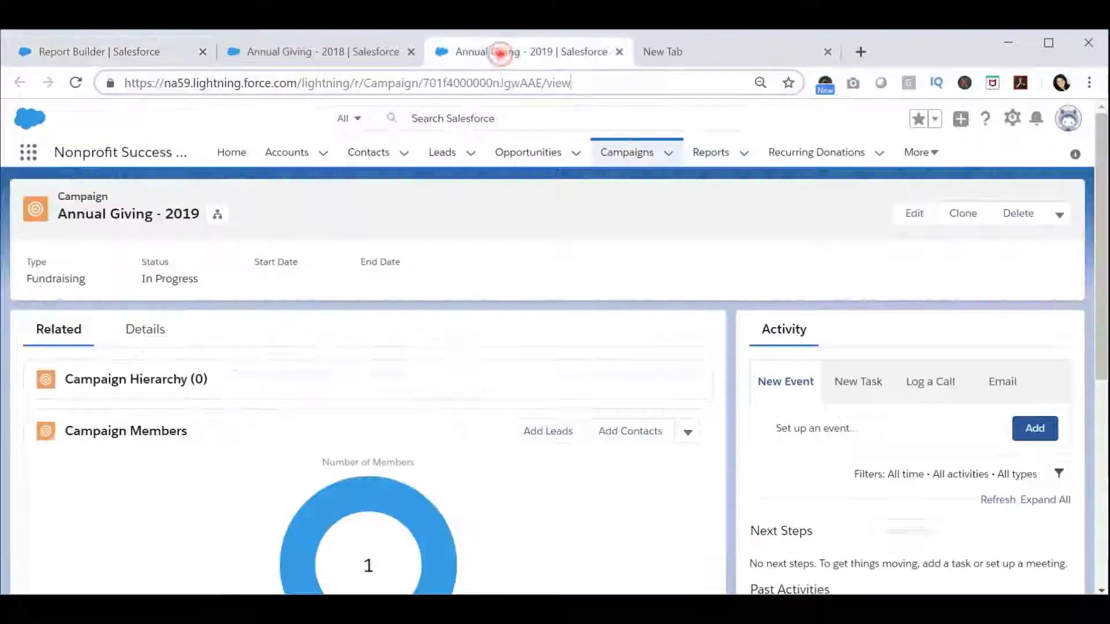
double_click(501, 79)
key(ctrl+c)
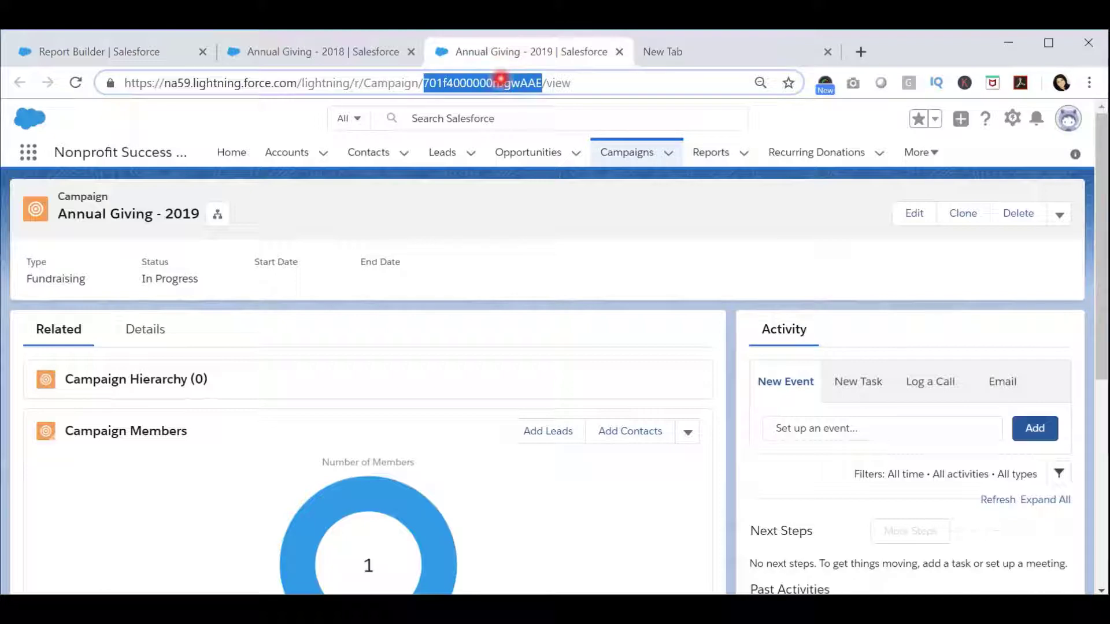
click(141, 50)
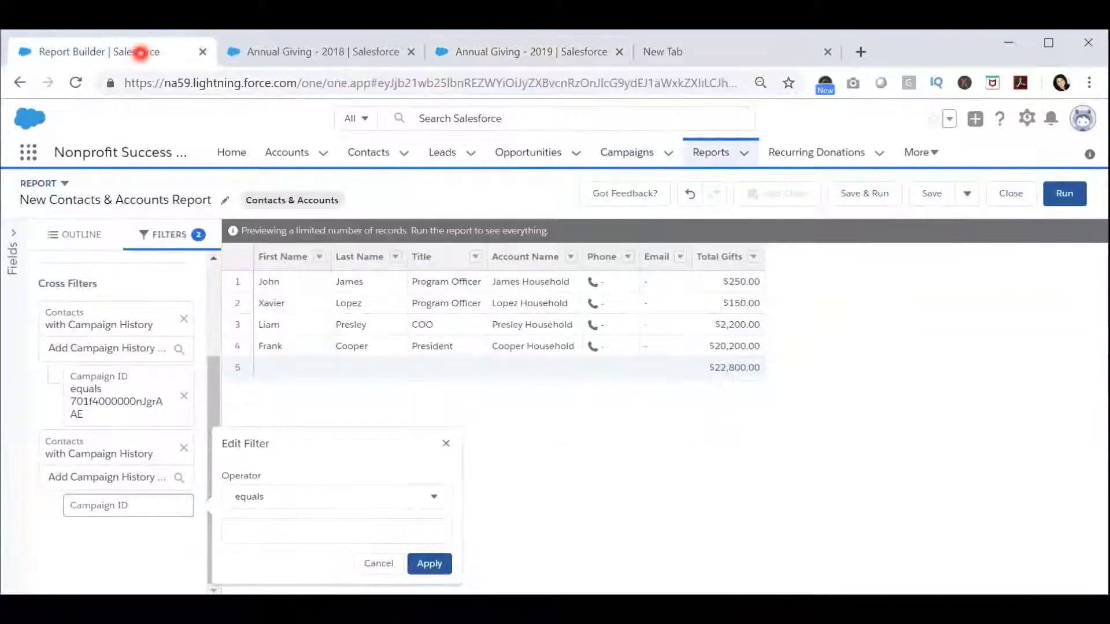
click(354, 530)
key(ctrl+v)
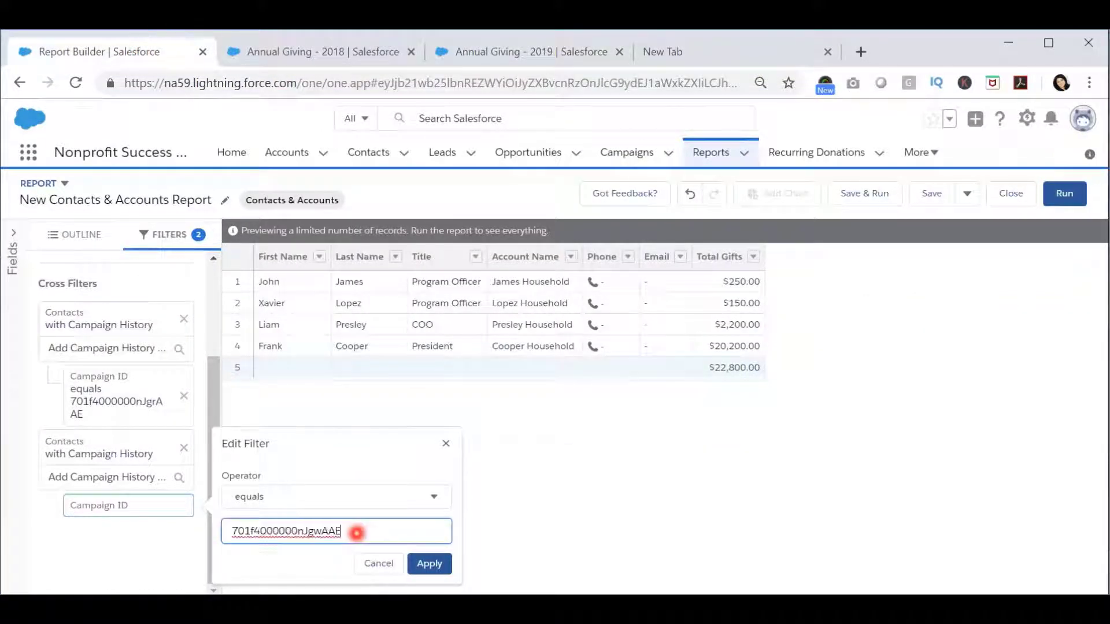
click(446, 569)
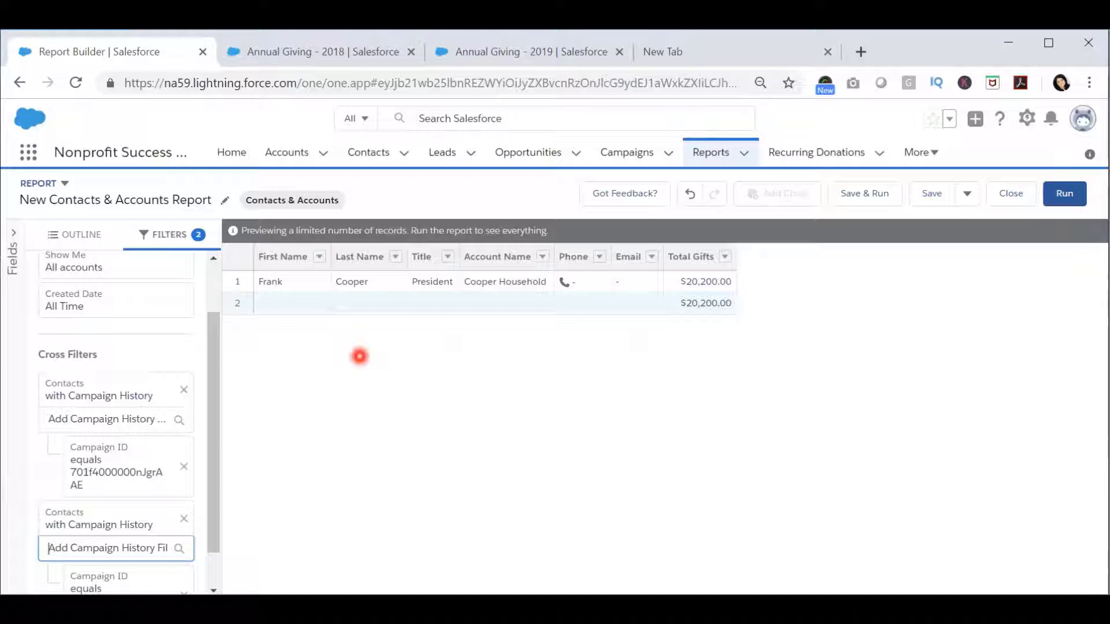
scroll(166, 384, down, 1)
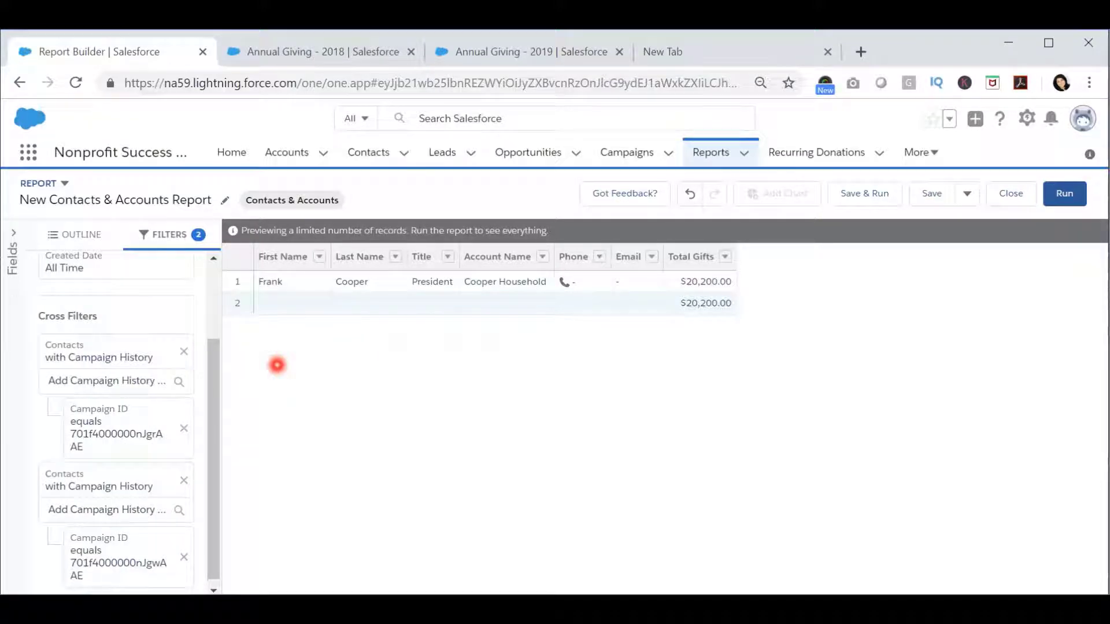
click(123, 378)
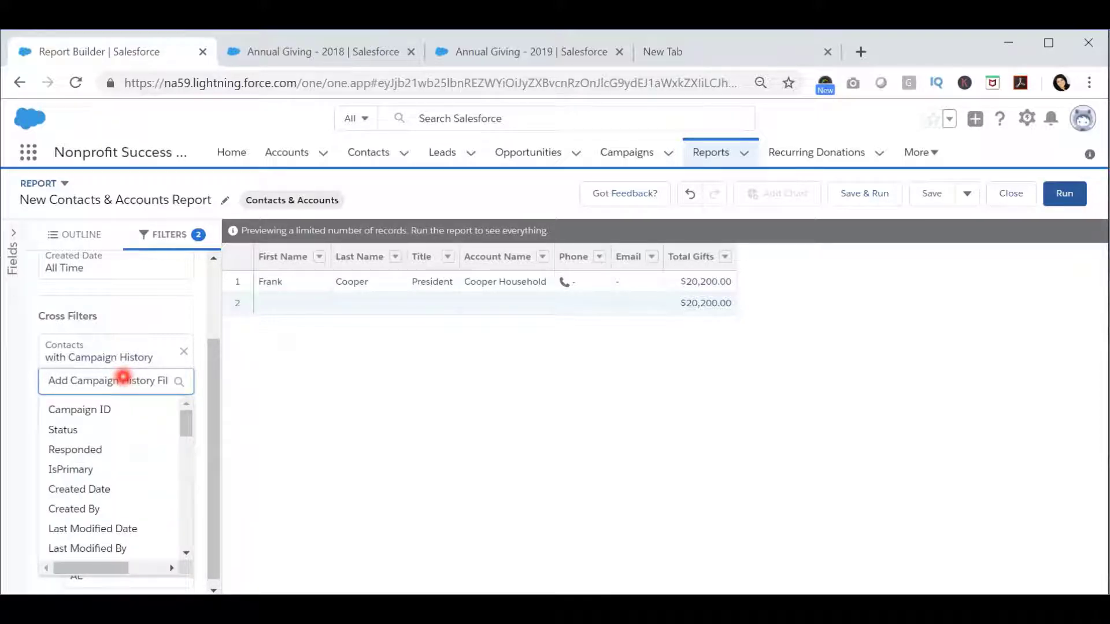
key(Escape)
click(145, 379)
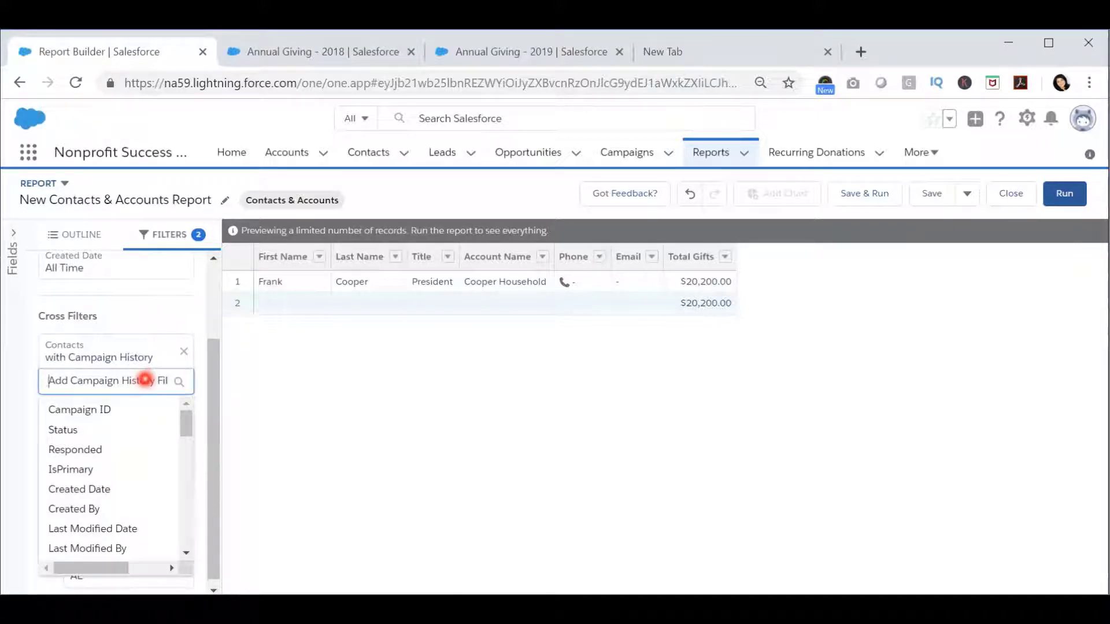
click(79, 448)
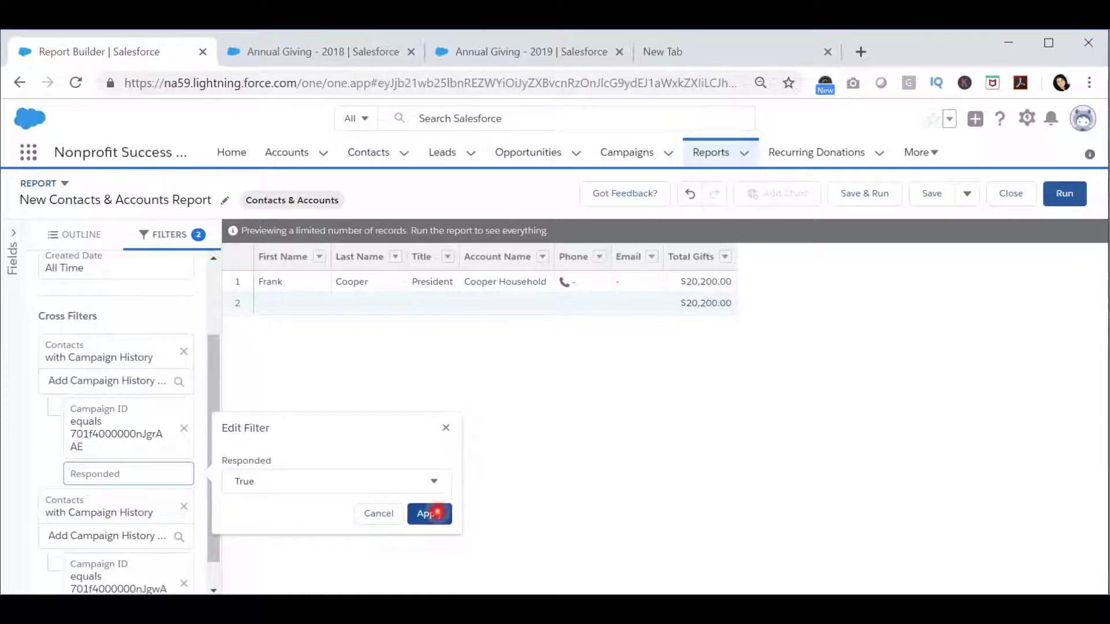
click(434, 512)
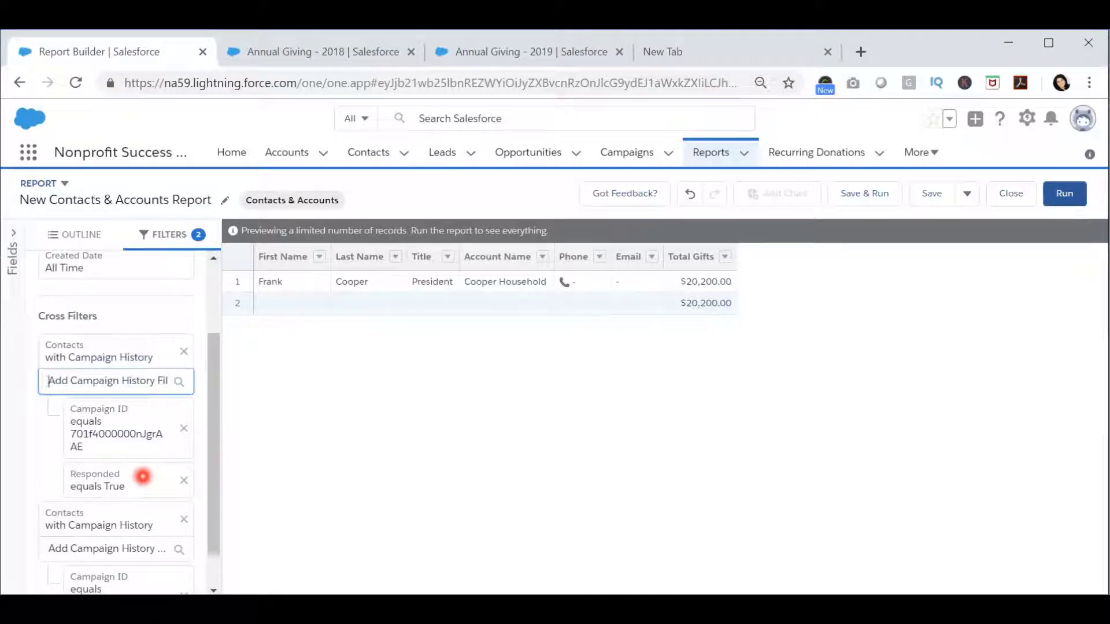
click(182, 480)
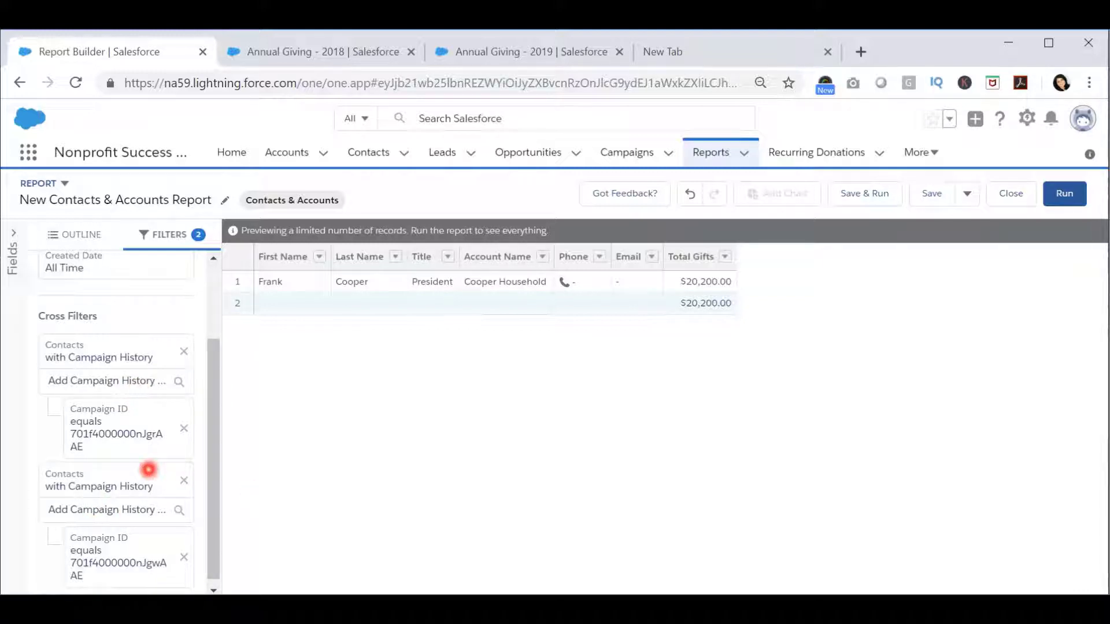
Switch the second cross filter from 'with' to 'without' Campaign History
click(133, 475)
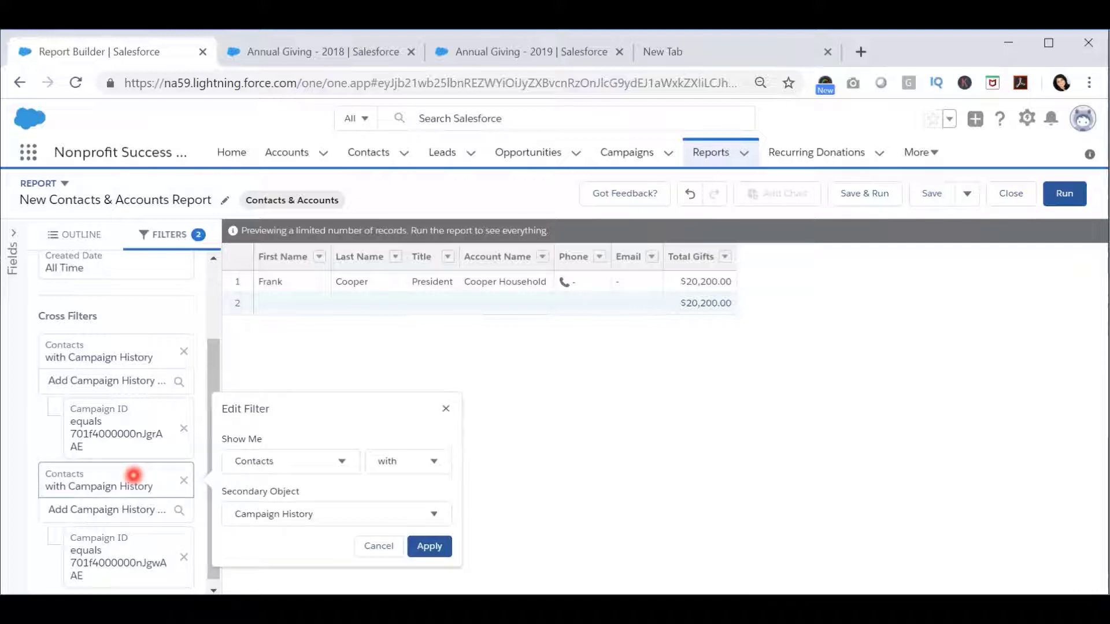
click(397, 462)
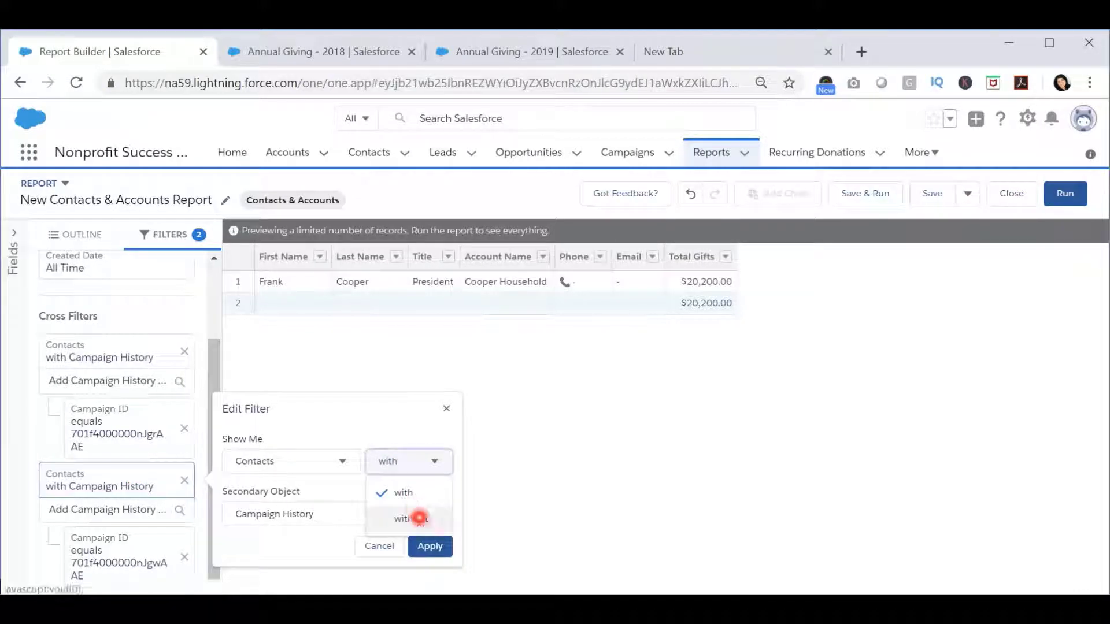
click(419, 518)
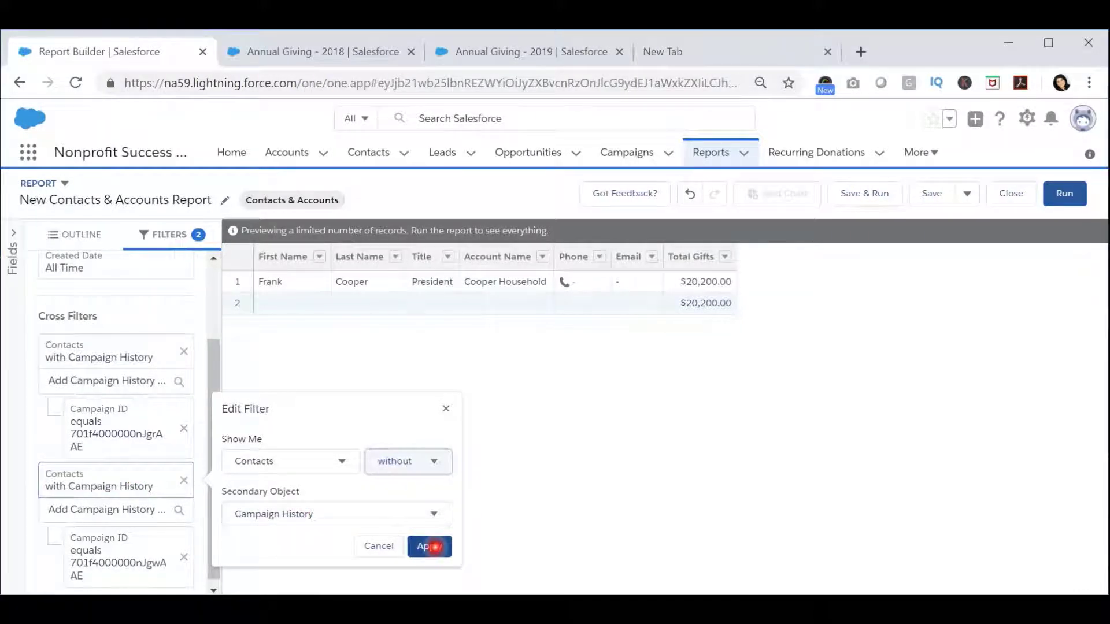
click(429, 546)
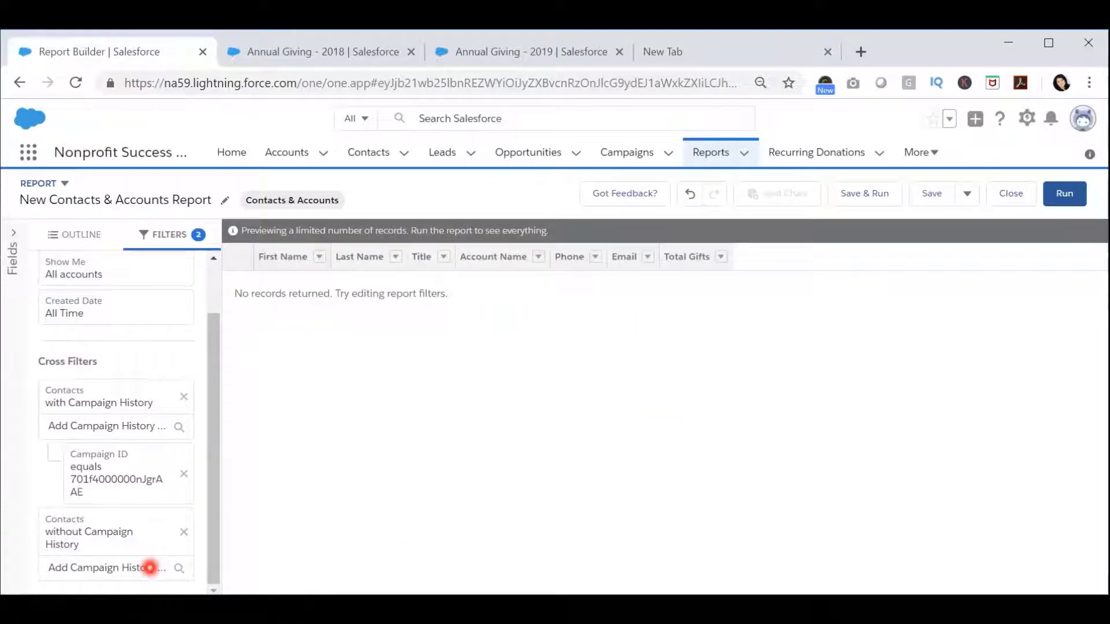
Make the 'without' cross filter exclude Campaign ID 701f4000000nJgwAAE, leaving 3 contacts
click(150, 567)
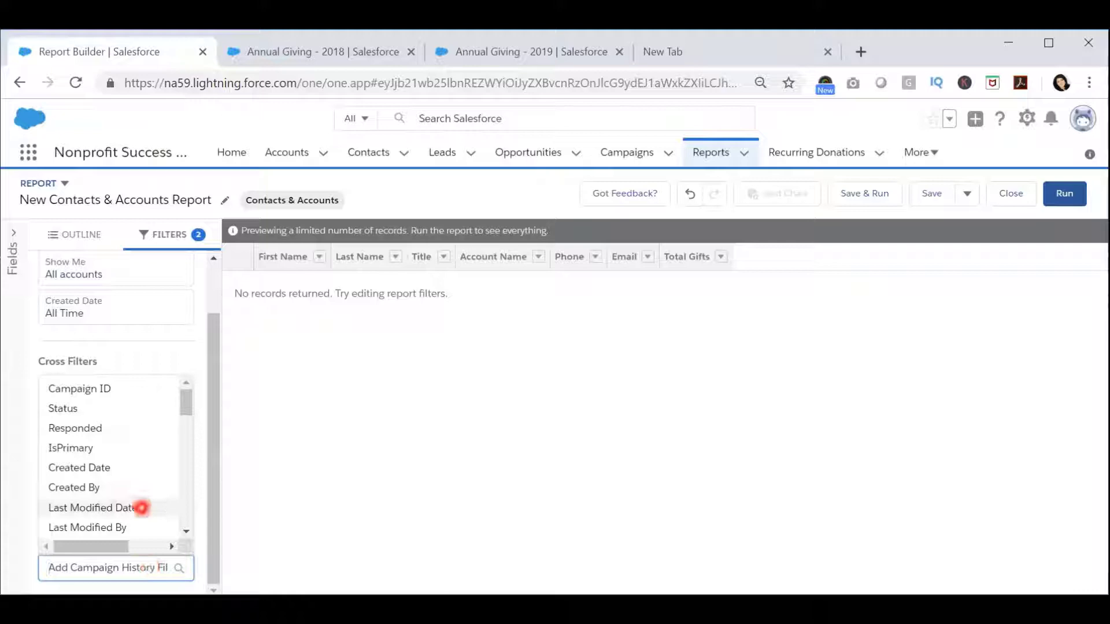
click(78, 388)
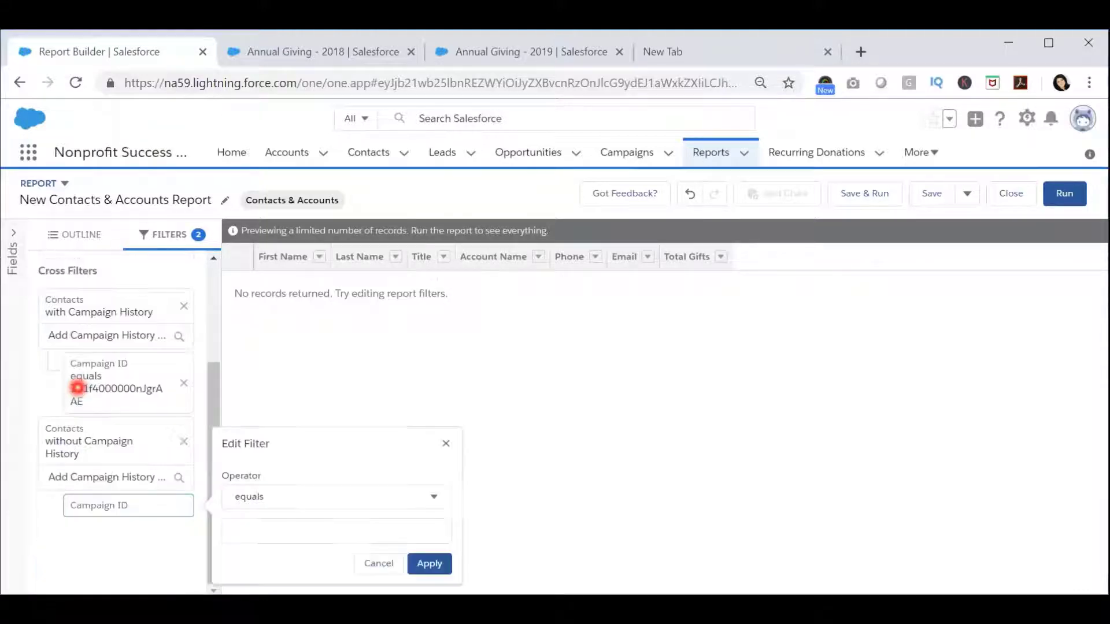
click(496, 51)
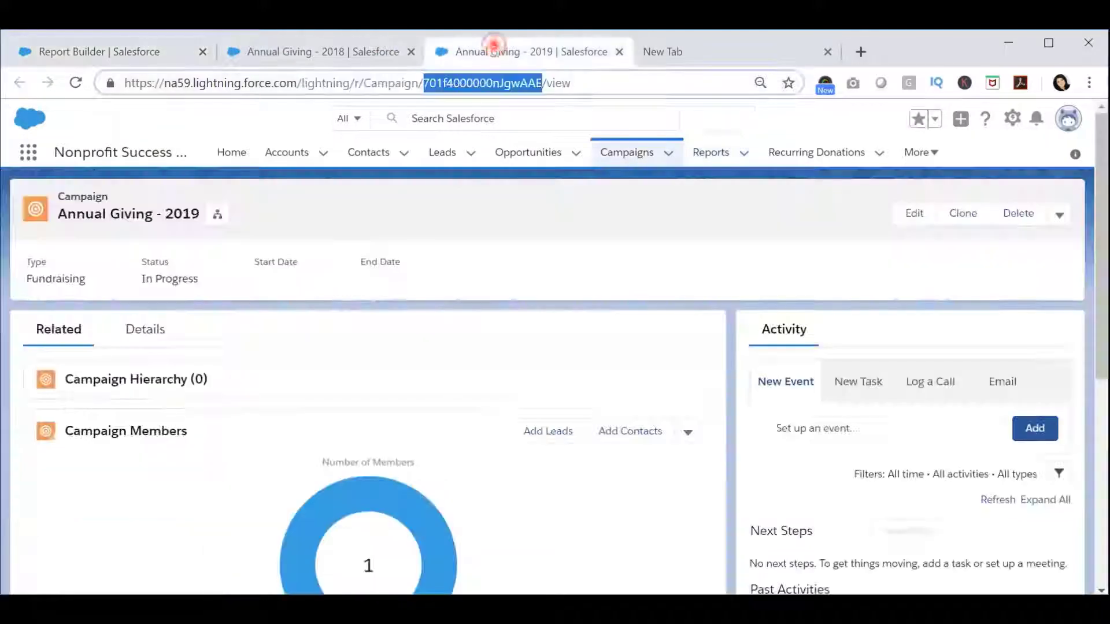
click(154, 51)
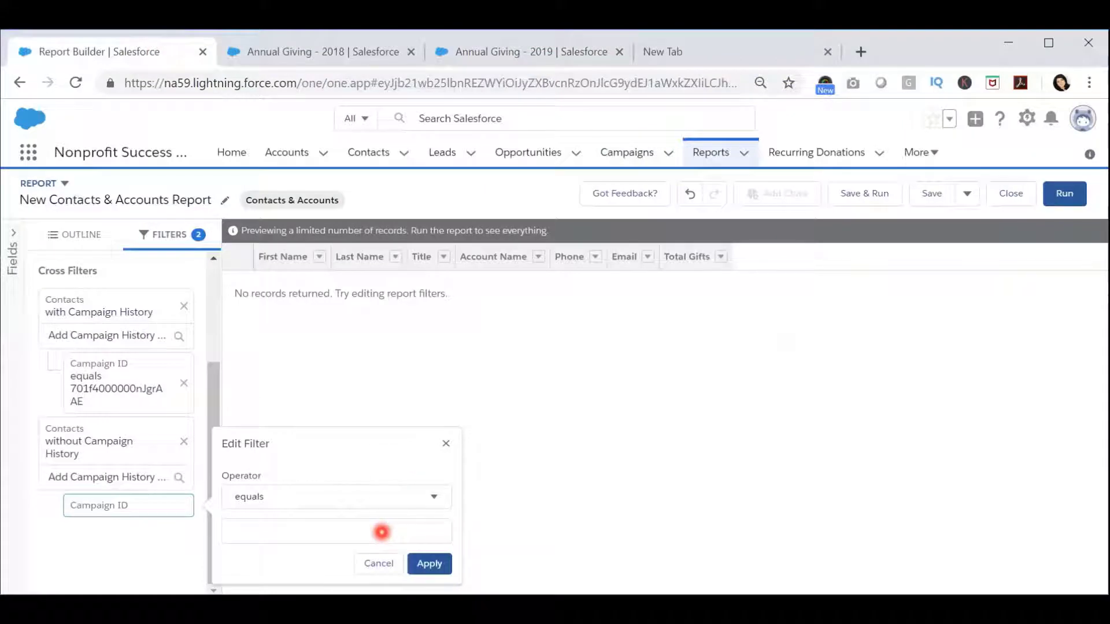
click(381, 532)
text(701f4000000nJgwAAE)
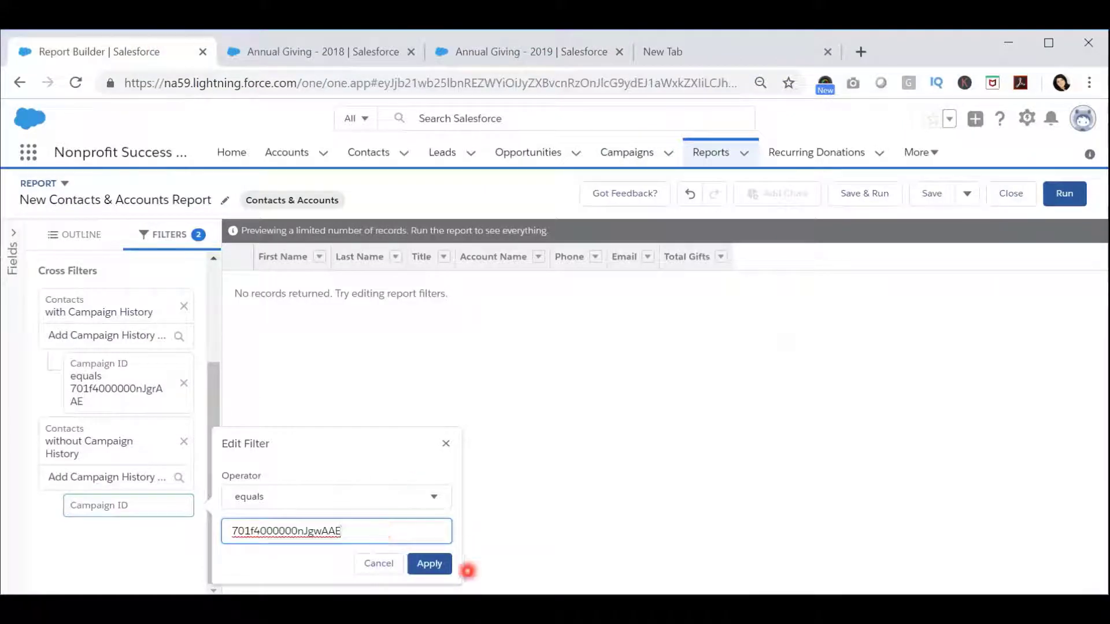
click(437, 569)
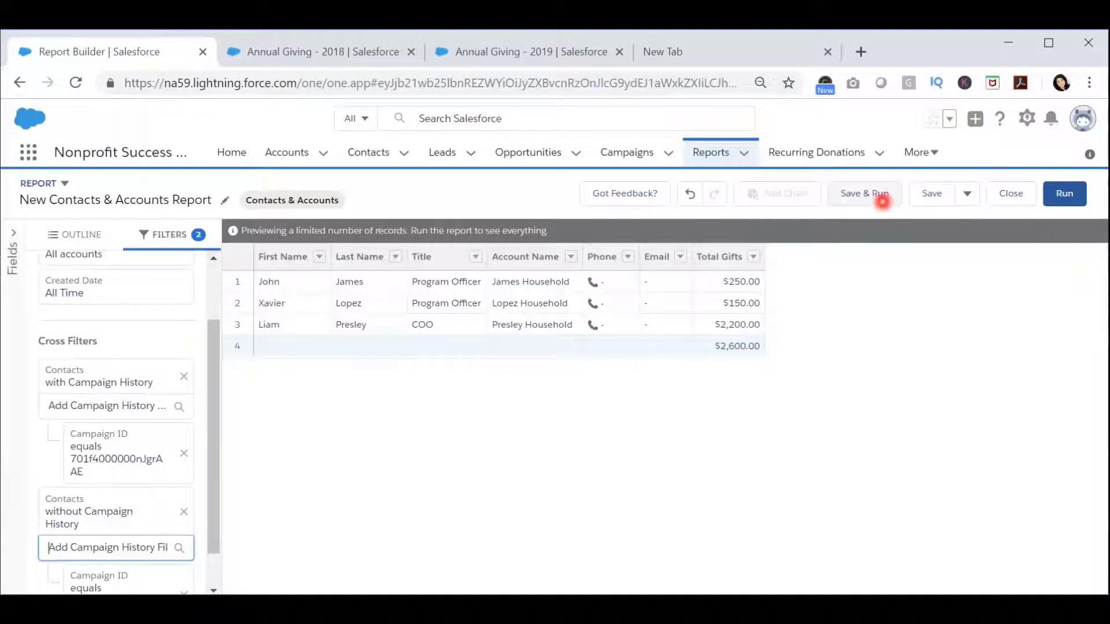
Save the report as 'campaign donor in 2018 not in 2019' with an auto-filled unique name
click(882, 201)
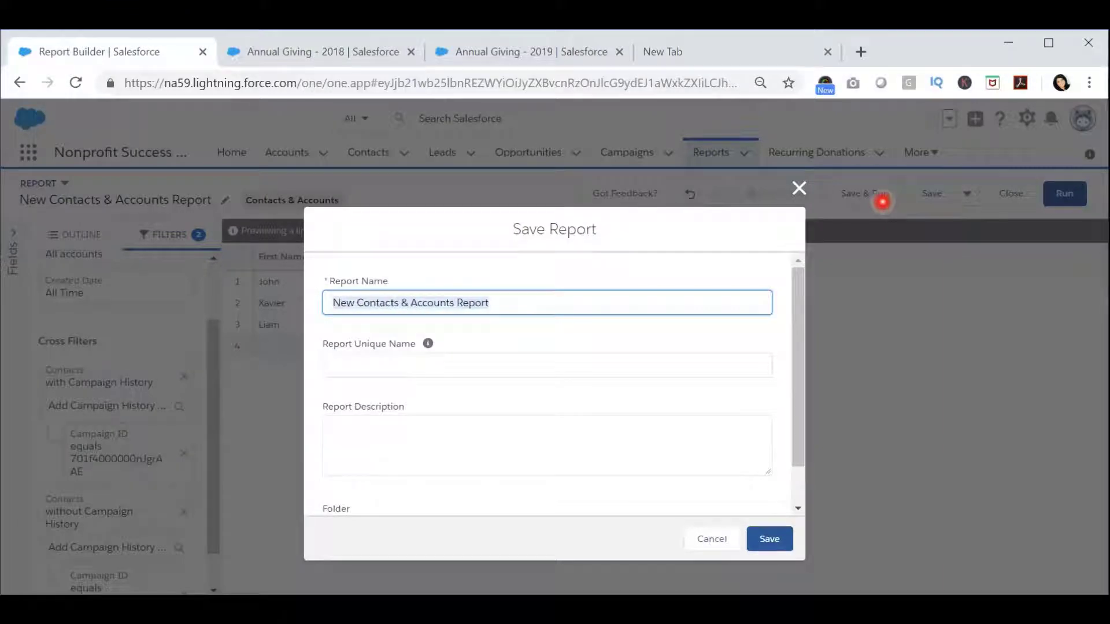
text(campaign donor in 2018 not in 2019)
key(Tab)
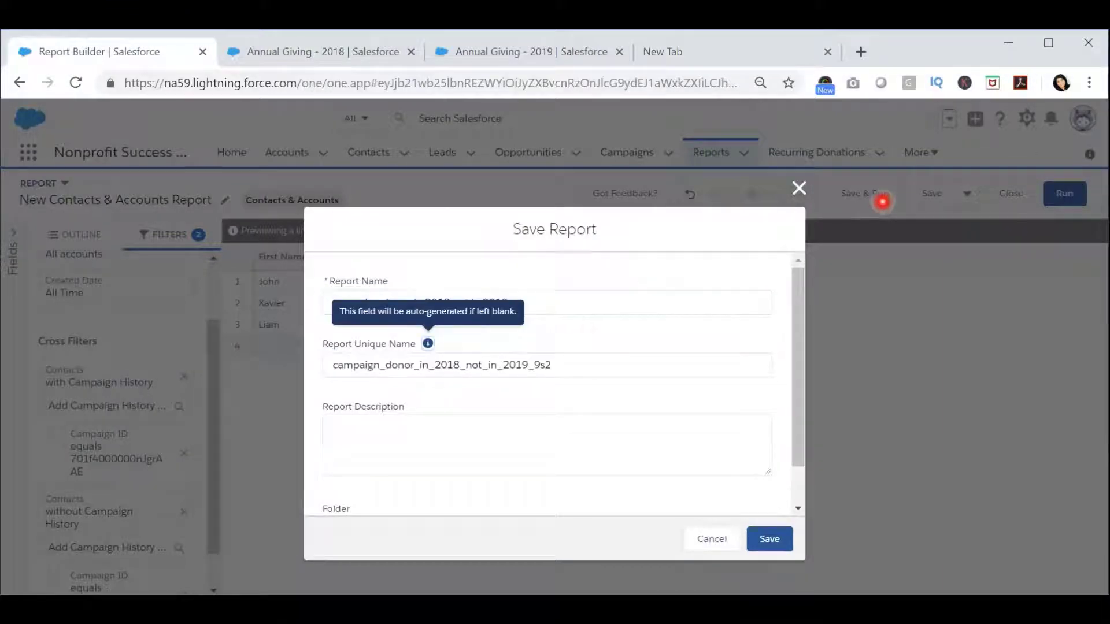
click(693, 367)
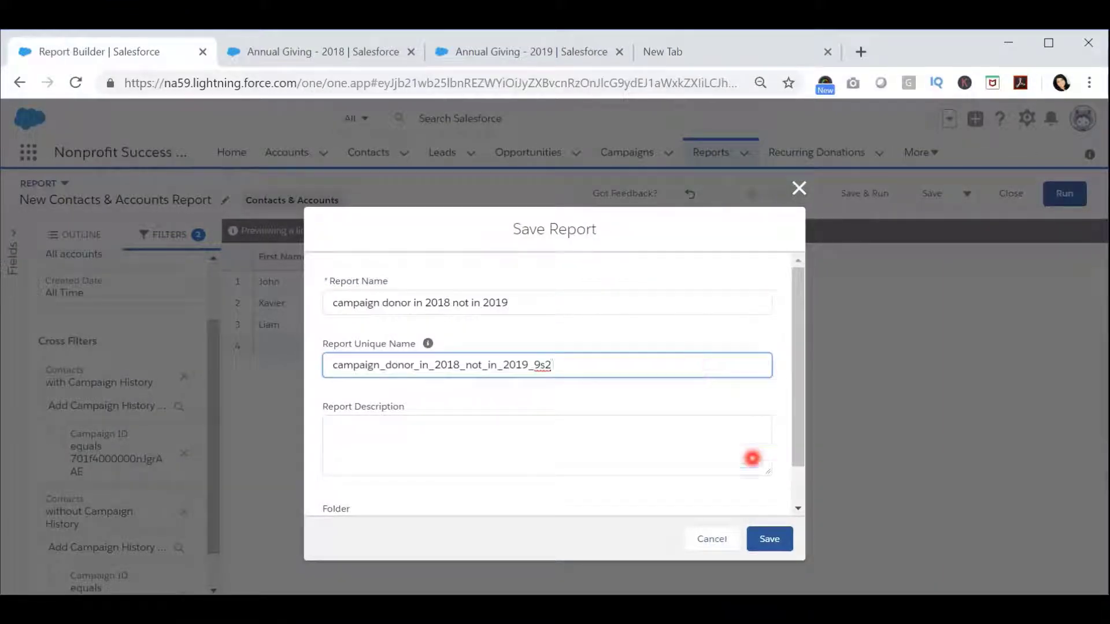
click(776, 533)
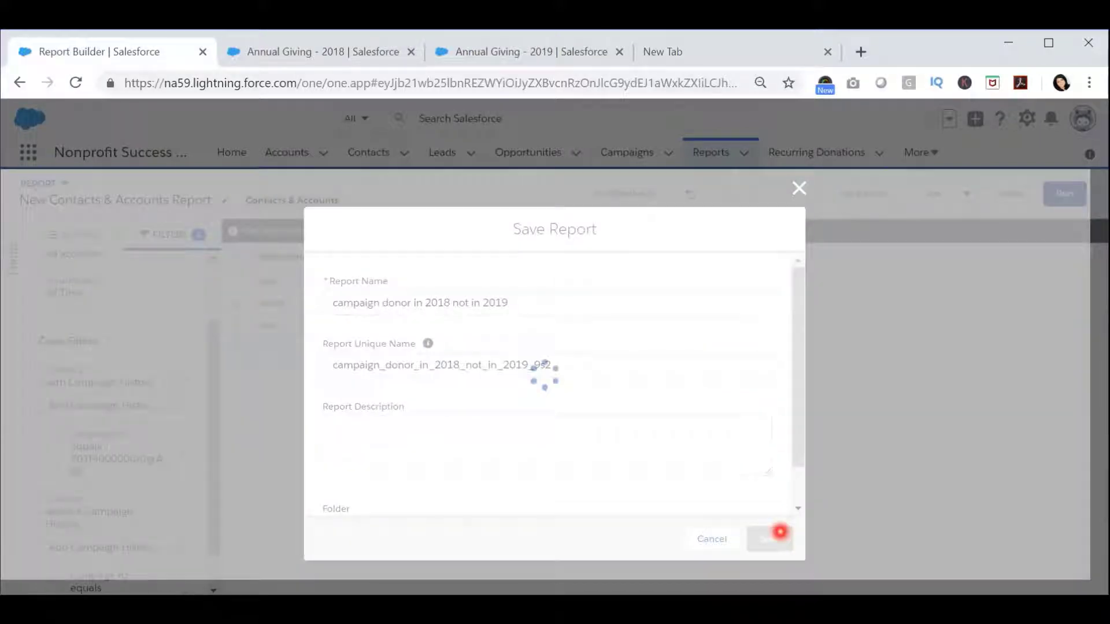